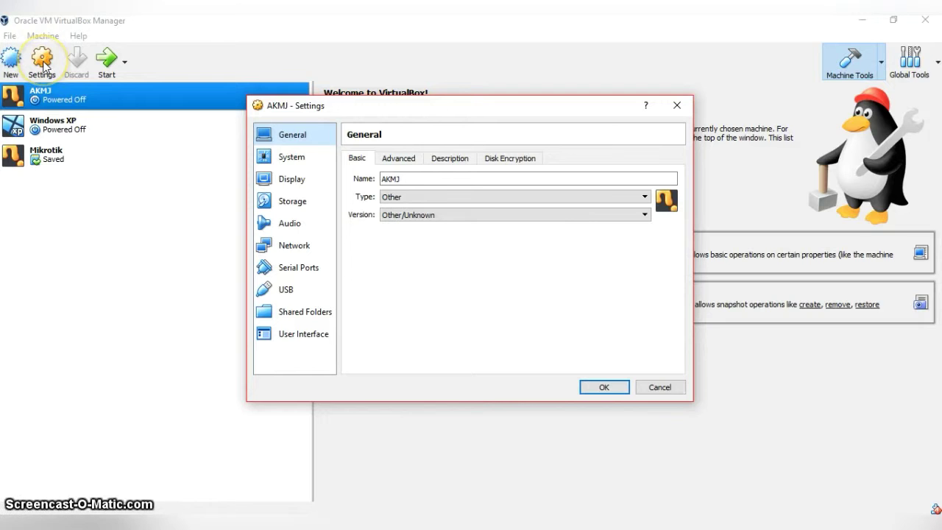
- Review the network settings of the AKMJ virtual machine, including the advanced options, comparing Adapter 1 and Adapter 2, and accept them
{"action": "left_click", "coordinate": [302, 251]}
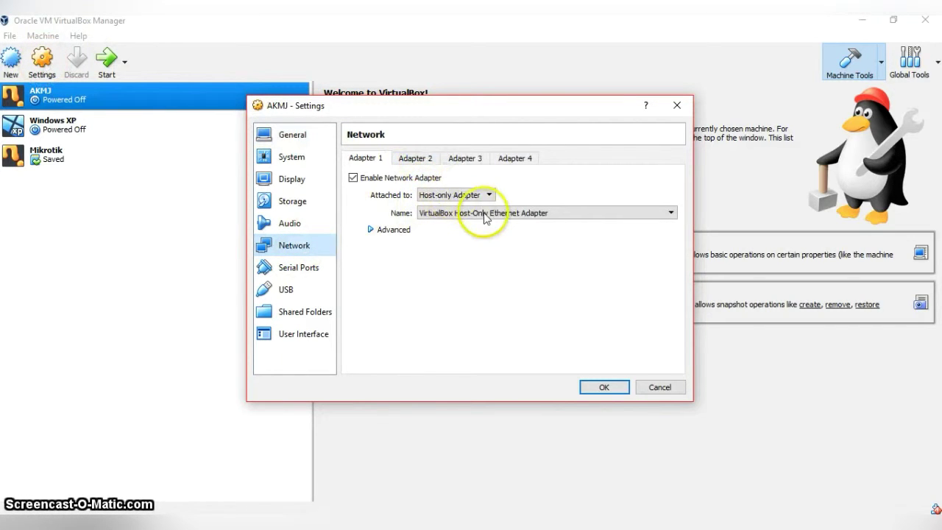
{"action": "left_click", "coordinate": [371, 229]}
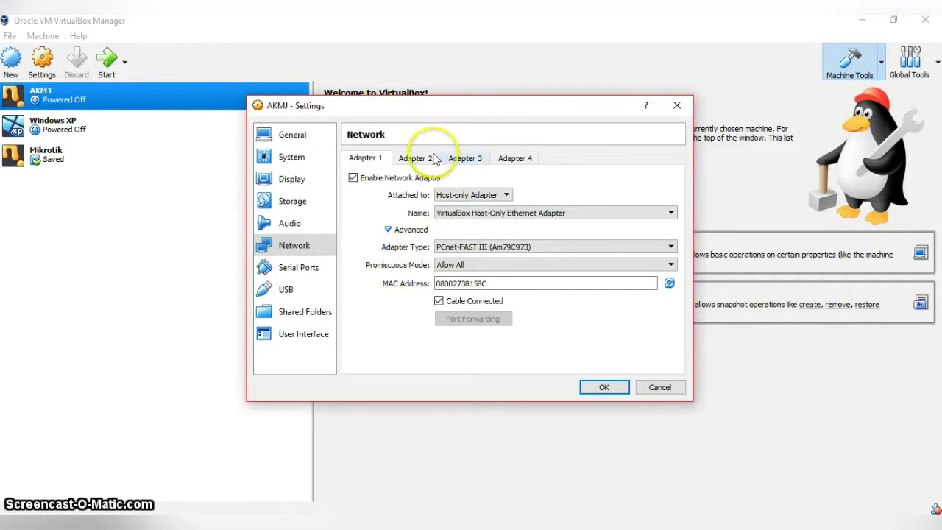
{"action": "left_click", "coordinate": [410, 158]}
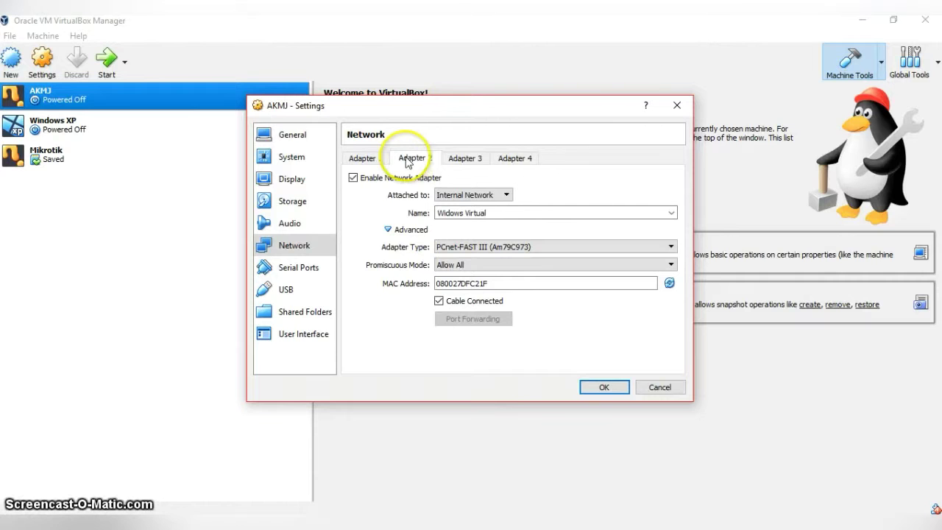
{"action": "left_click", "coordinate": [462, 158]}
{"action": "left_click", "coordinate": [407, 159]}
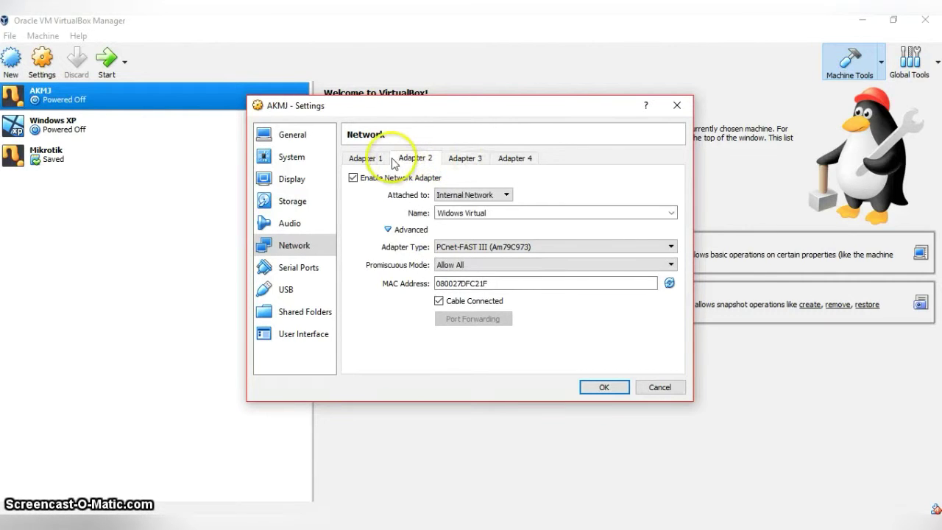
{"action": "left_click", "coordinate": [367, 157]}
{"action": "left_click", "coordinate": [416, 158]}
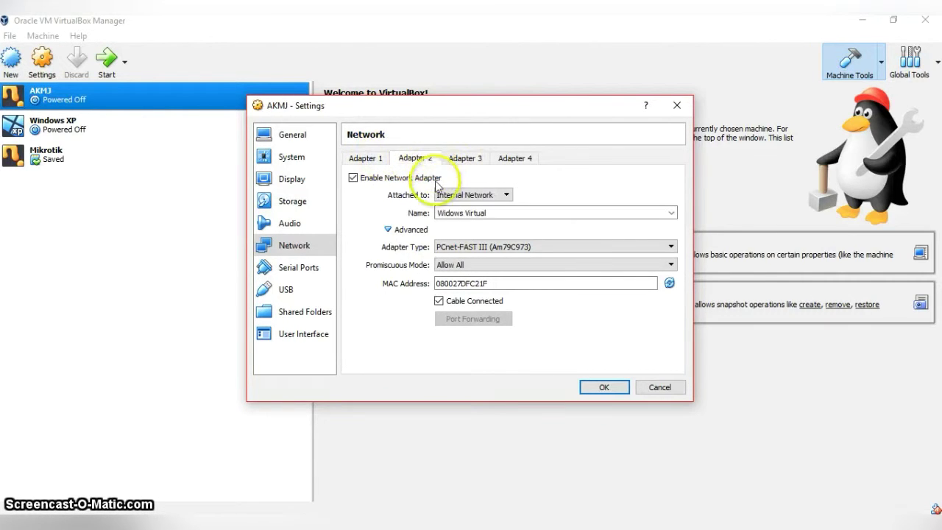
{"action": "left_click", "coordinate": [361, 162]}
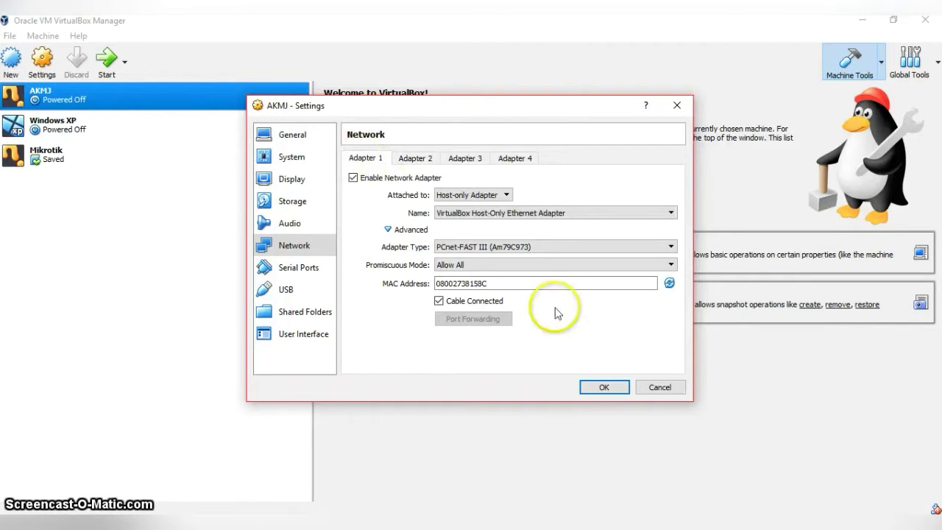
{"action": "left_click", "coordinate": [599, 389]}
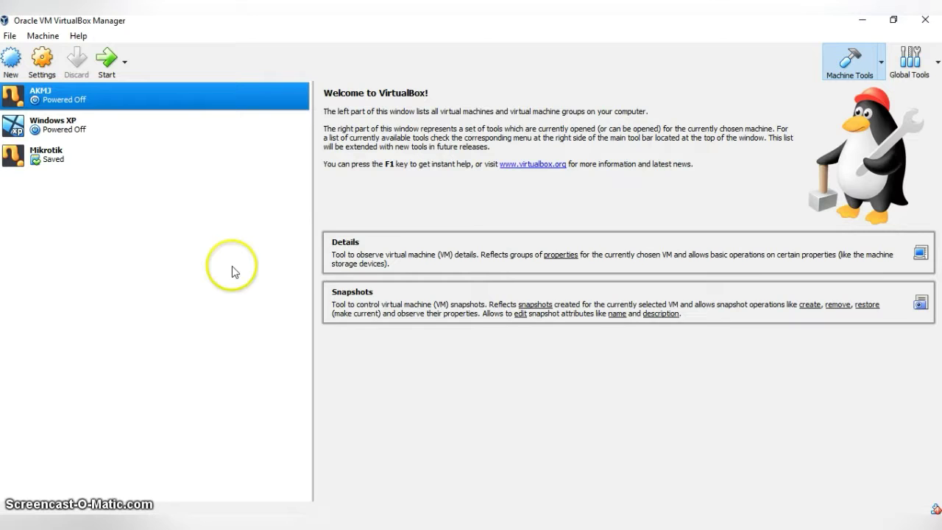
- Start the AKMJ virtual machine and log in to MikroTik RouterOS with the account's login name and an empty password
{"action": "left_click", "coordinate": [106, 65]}
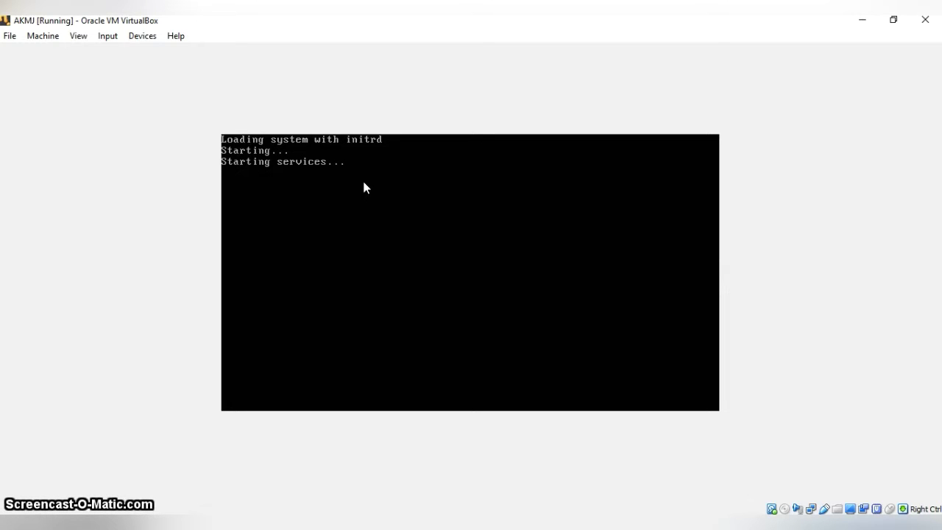
{"action": "type", "text": "GAn"}
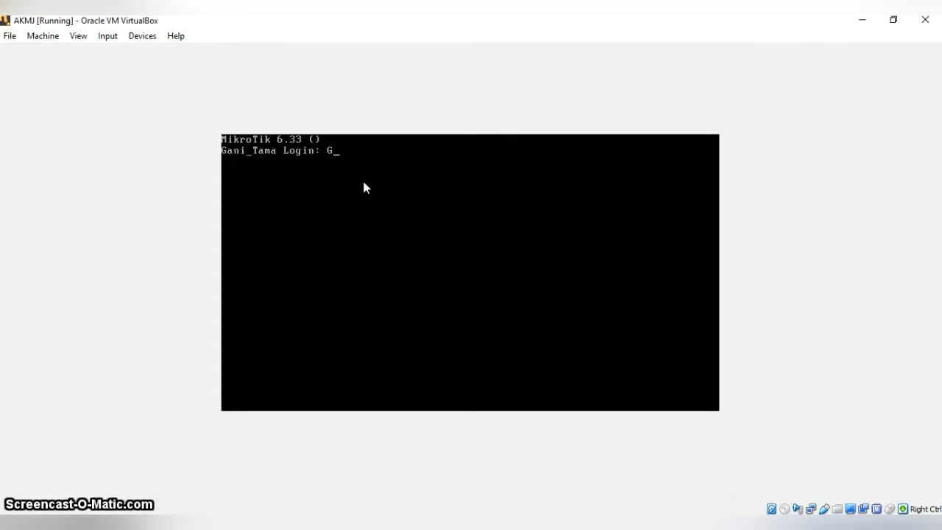
{"action": "key", "text": "Return"}
{"action": "key", "text": "Return"}
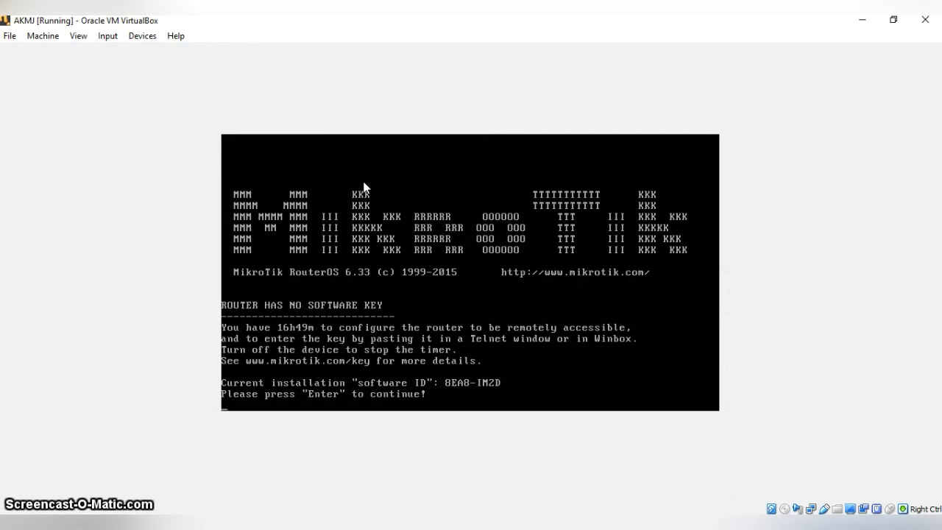
{"action": "key", "text": "Return"}
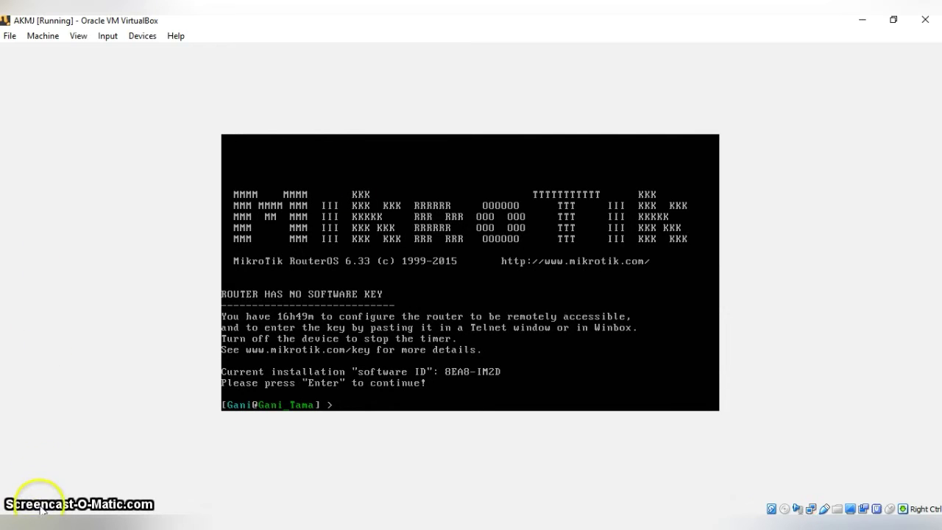
- Print the router's interface list and add the IP address 192.168.69.1/24 to the windows interface
{"action": "type", "text": "interface pr"}
{"action": "key", "text": "Return"}
{"action": "type", "text": "ip add a"}
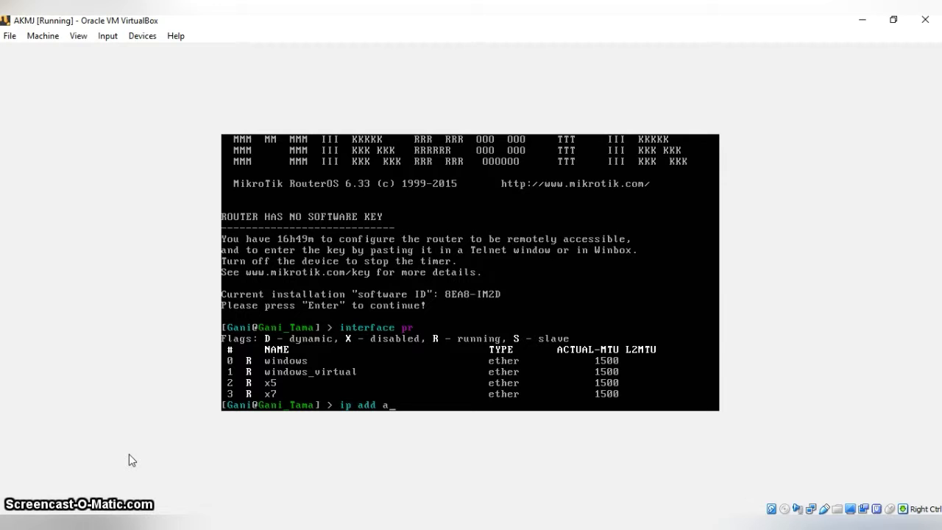
{"action": "type", "text": "dd add="}
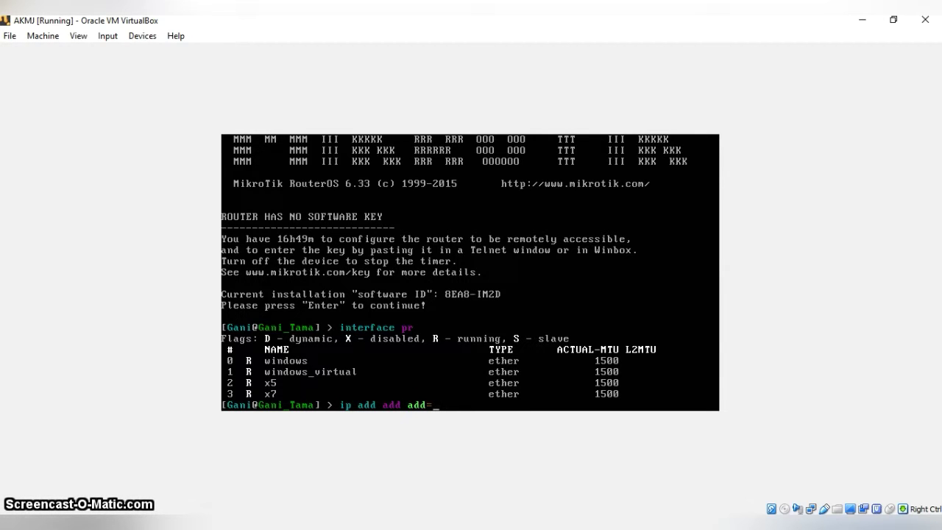
{"action": "type", "text": "192.168.69"}
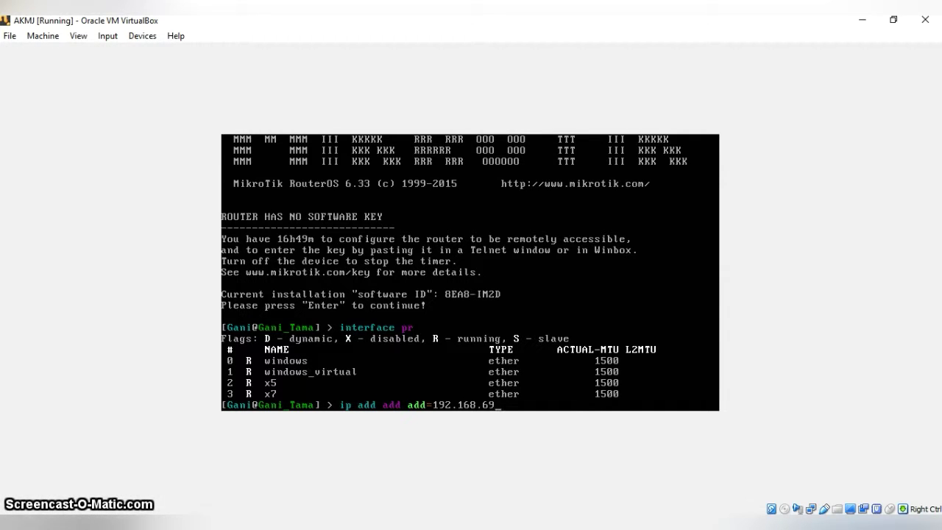
{"action": "type", "text": ".1"}
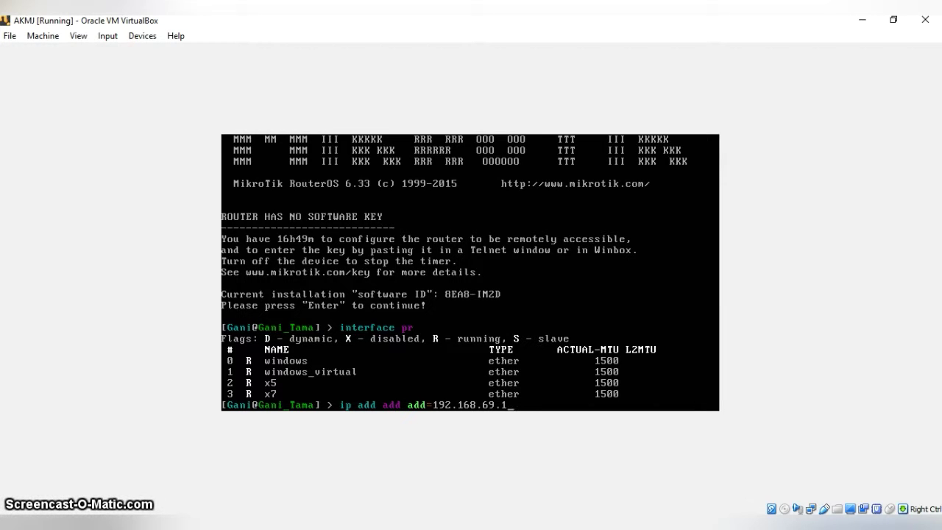
{"action": "key", "text": "question"}
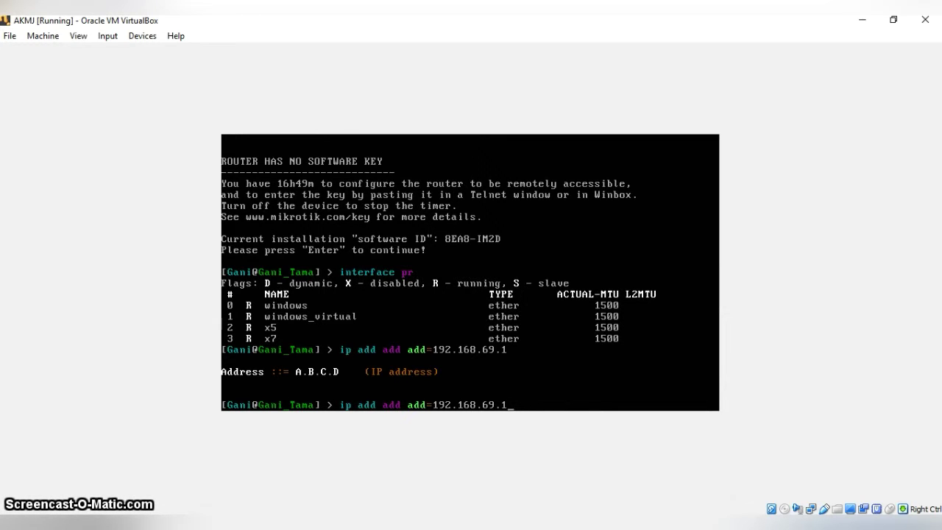
{"action": "type", "text": "/24"}
{"action": "key", "text": "Return"}
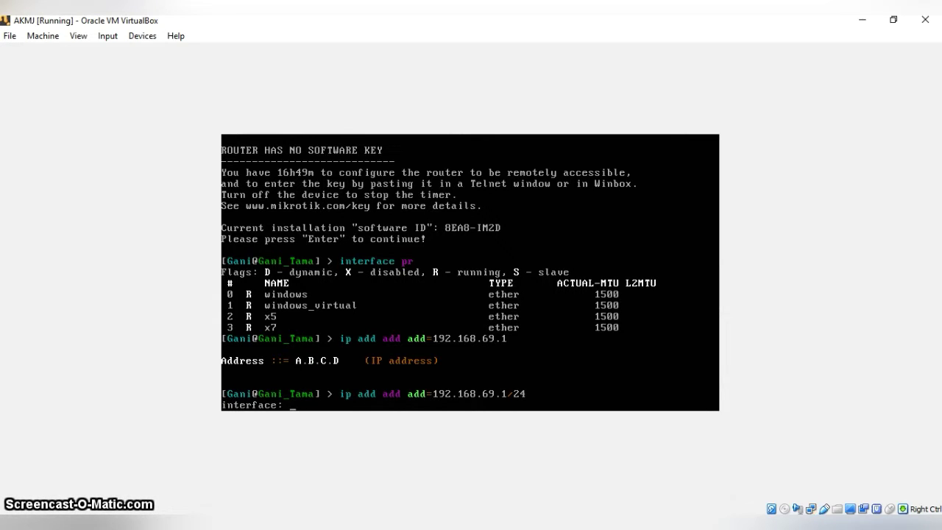
{"action": "type", "text": "windows"}
{"action": "key", "text": "Return"}
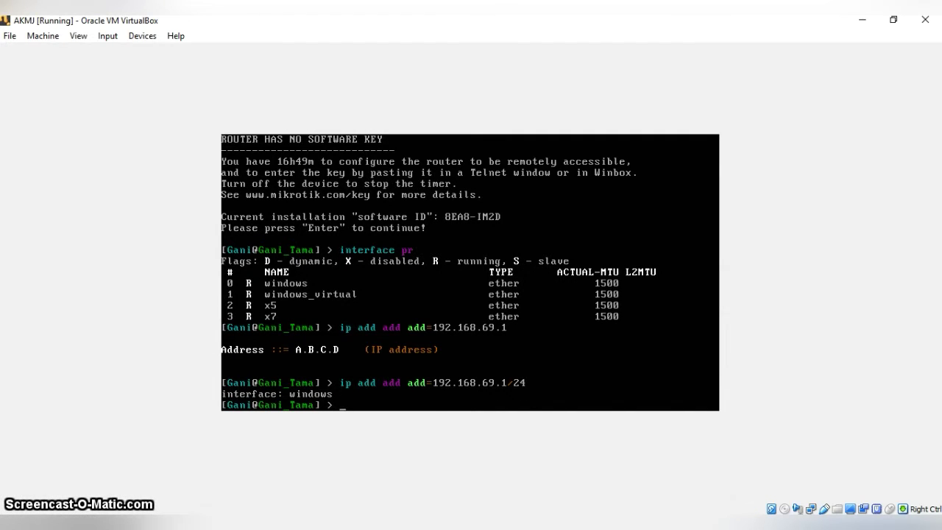
- Try to add the IP address 11.11.11.1/24 to an interface entered as "windows virtual"
{"action": "type", "text": "ip add"}
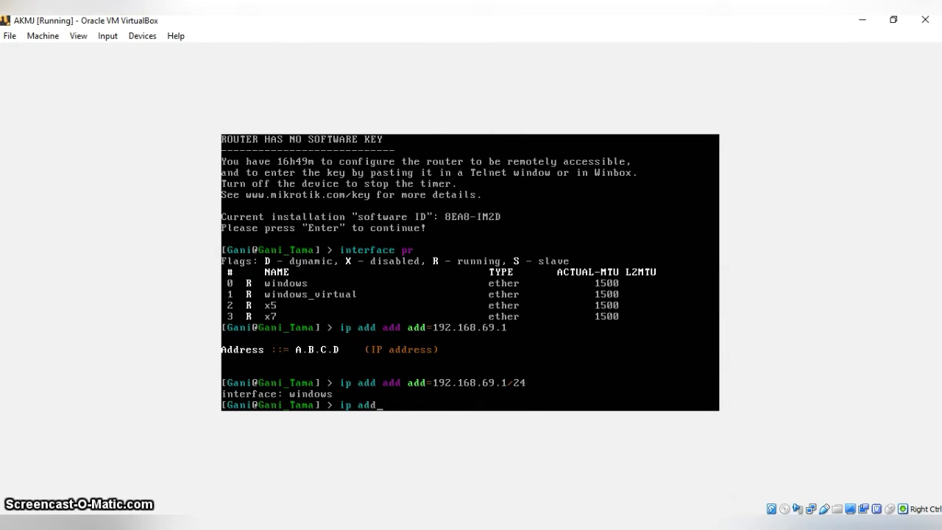
{"action": "type", "text": " add add"}
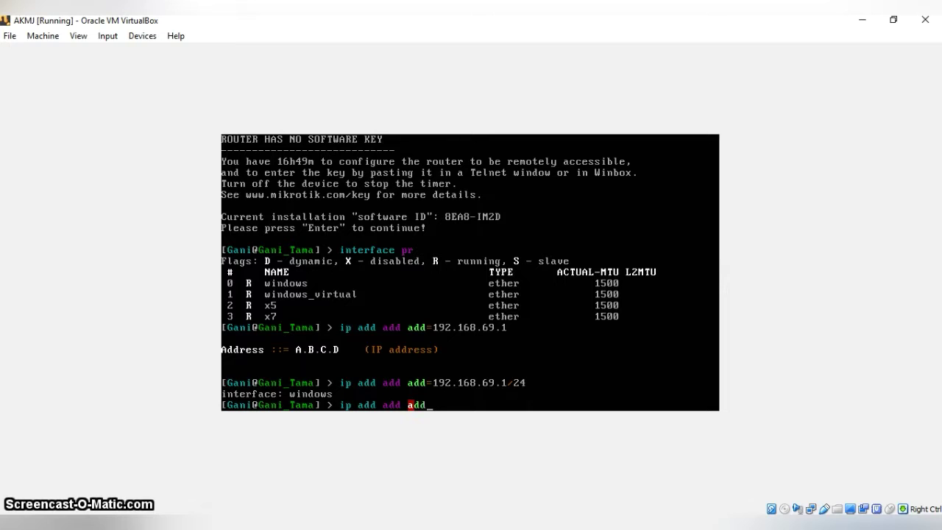
{"action": "type", "text": "=11.11."}
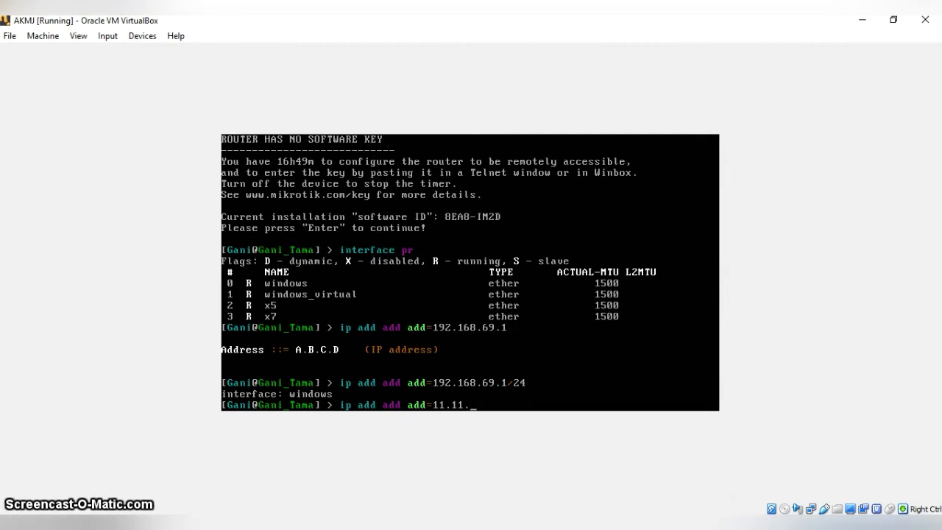
{"action": "type", "text": "11."}
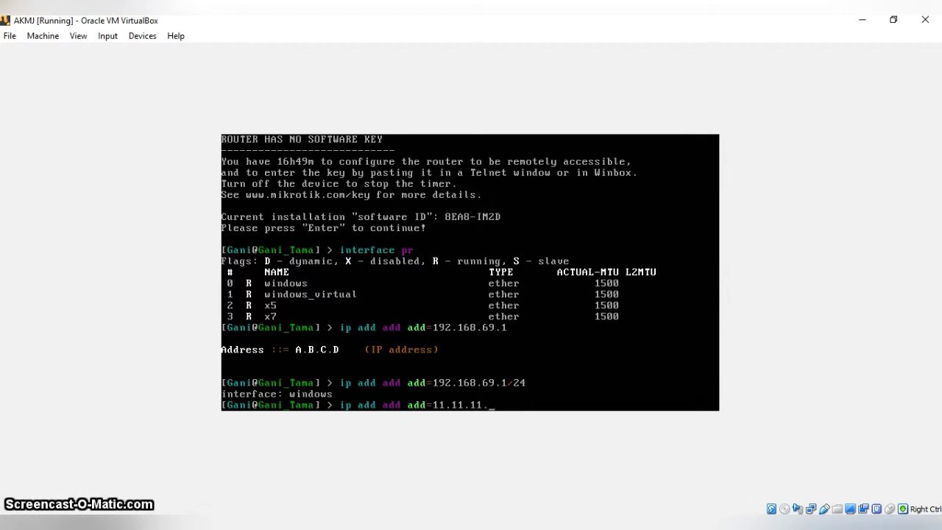
{"action": "type", "text": "1/24"}
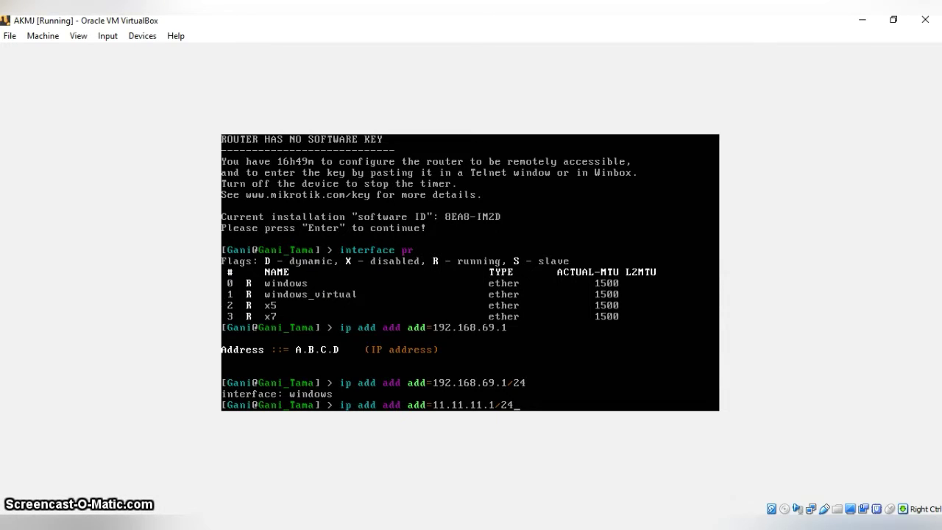
{"action": "key", "text": "Return"}
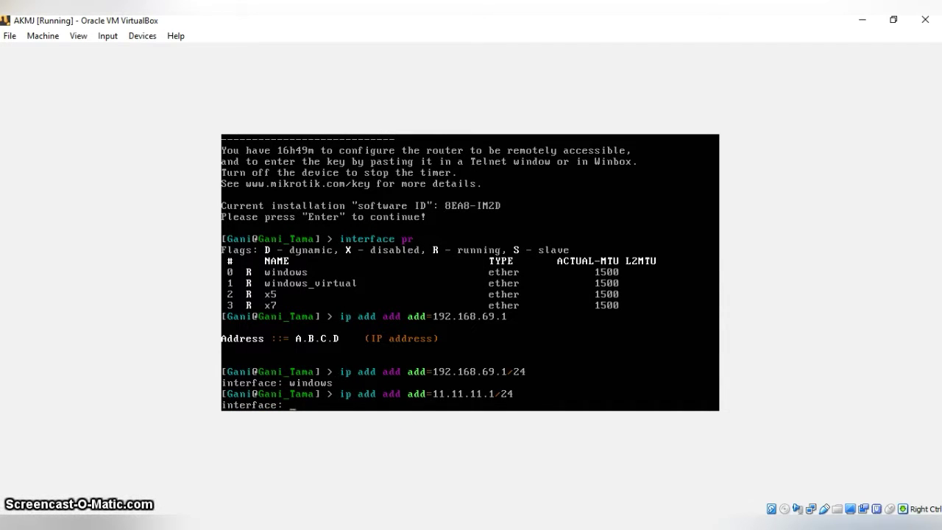
{"action": "type", "text": "window"}
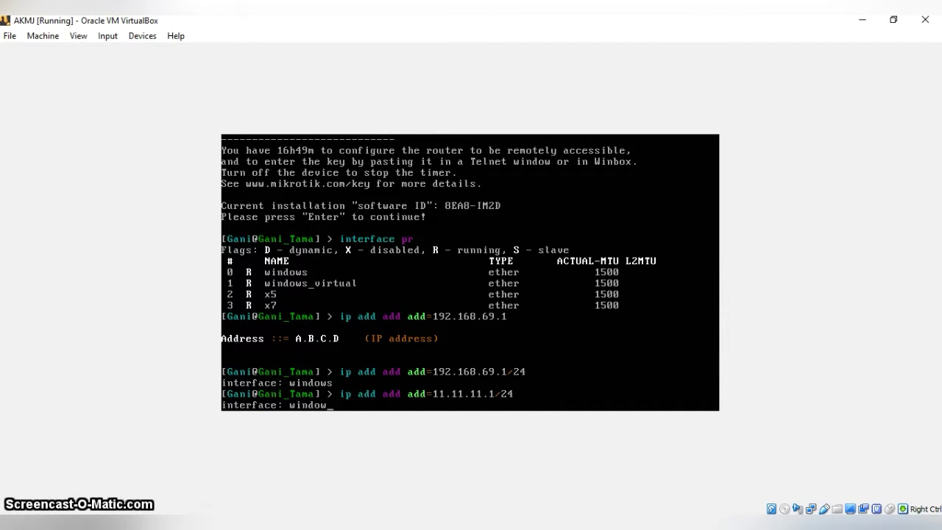
{"action": "type", "text": "s virtual"}
{"action": "key", "text": "ctrl+c"}
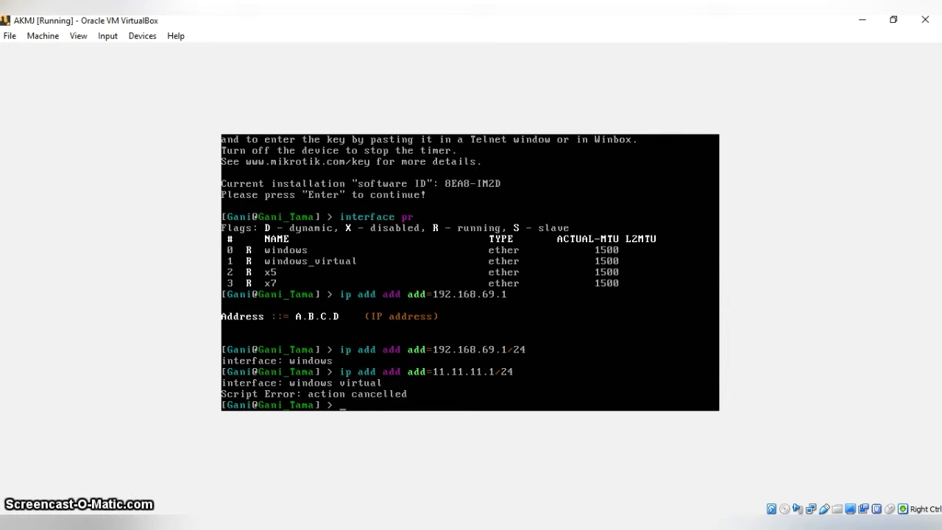
{"action": "type", "text": "windows"}
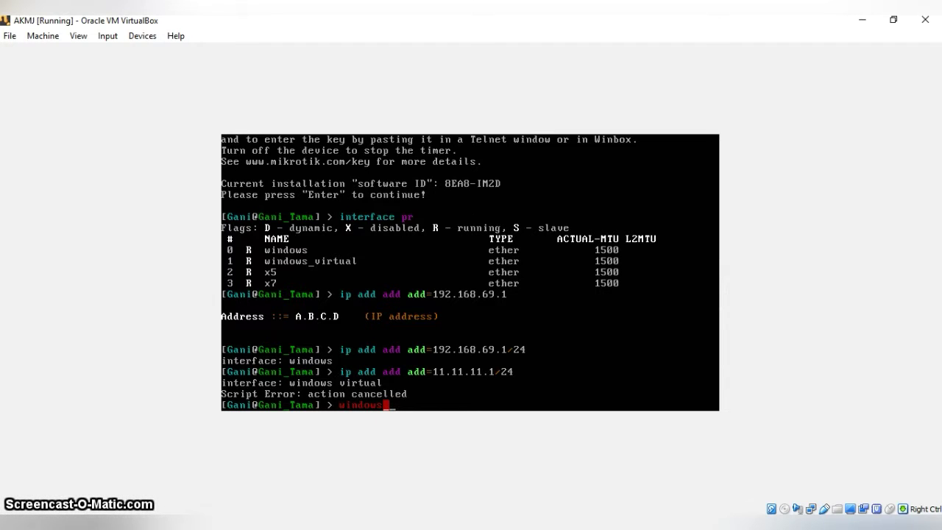
{"action": "key", "text": "BackSpace"}
{"action": "key", "text": "BackSpace"}
{"action": "key", "text": "BackSpace"}
{"action": "key", "text": "BackSpace"}
{"action": "key", "text": "BackSpace"}
{"action": "key", "text": "BackSpace"}
{"action": "key", "text": "BackSpace"}
{"action": "key", "text": "BackSpace"}
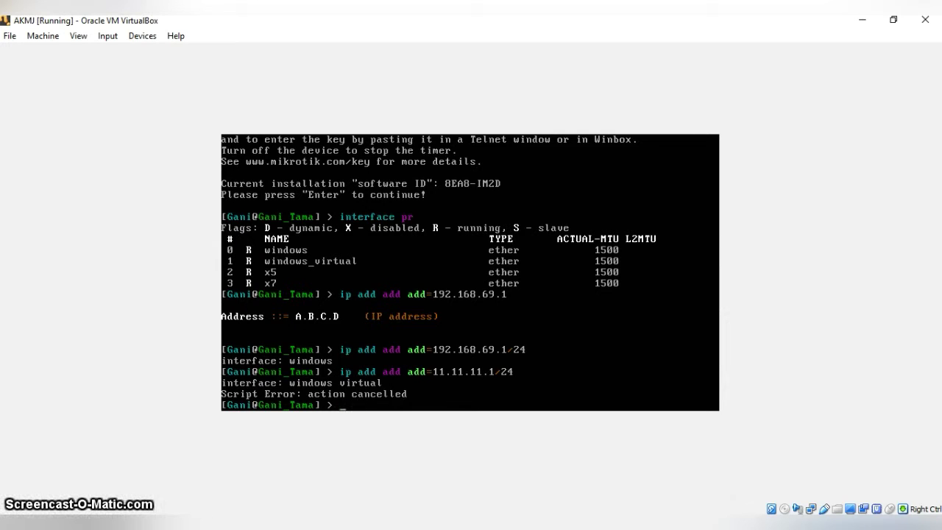
- Add the IP address 11.11.11.1/24 to the windows_virtual interface
{"action": "key", "text": "Up"}
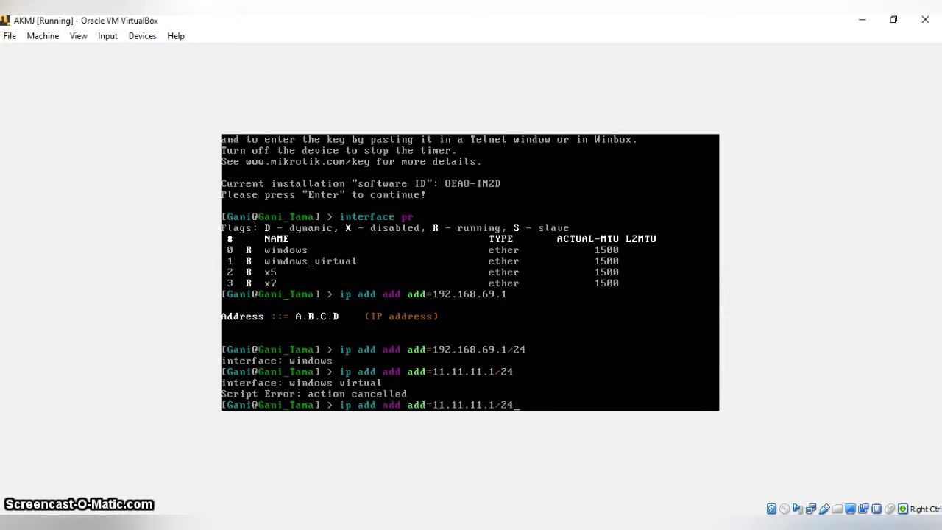
{"action": "key", "text": "Return"}
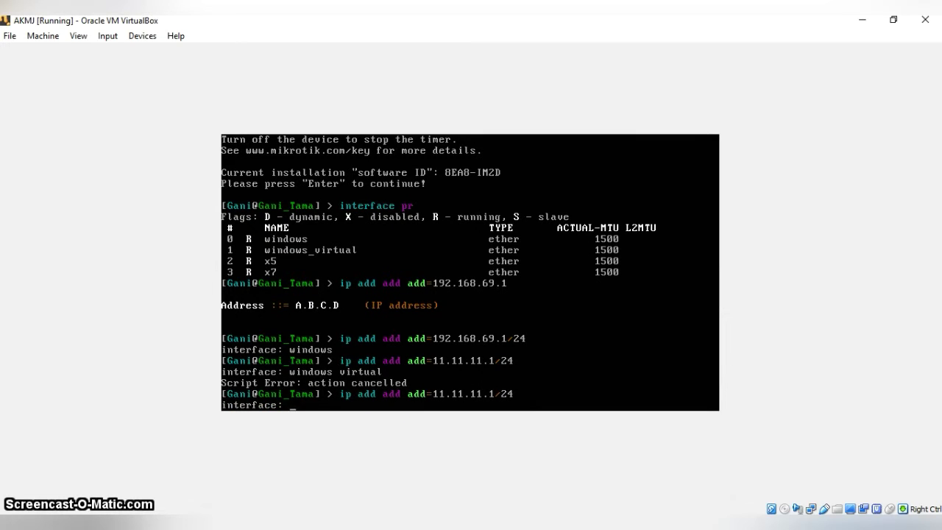
{"action": "type", "text": "windows_virtual"}
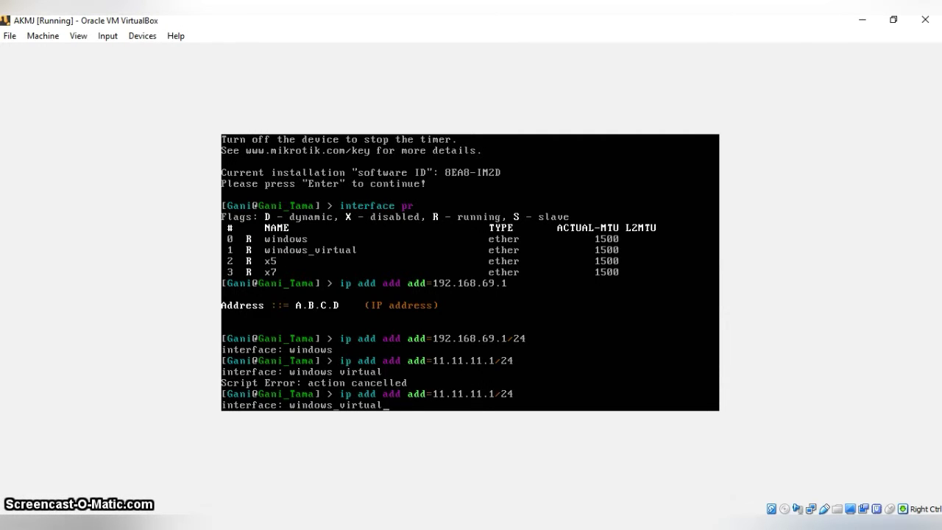
{"action": "key", "text": "Return"}
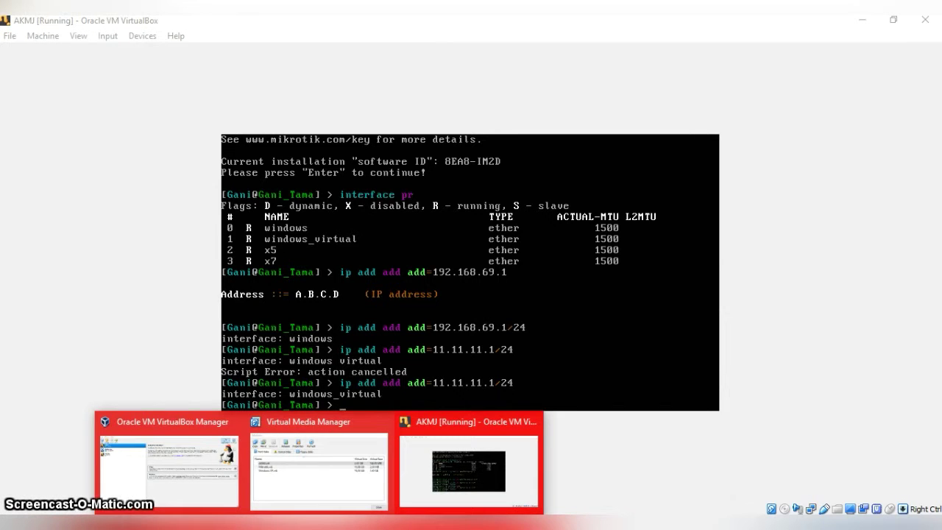
- Switch to Oracle VM VirtualBox Manager and check the Windows XP machine's network settings, including Adapter 1's advanced options
{"action": "mouse_move", "coordinate": [237, 457]}
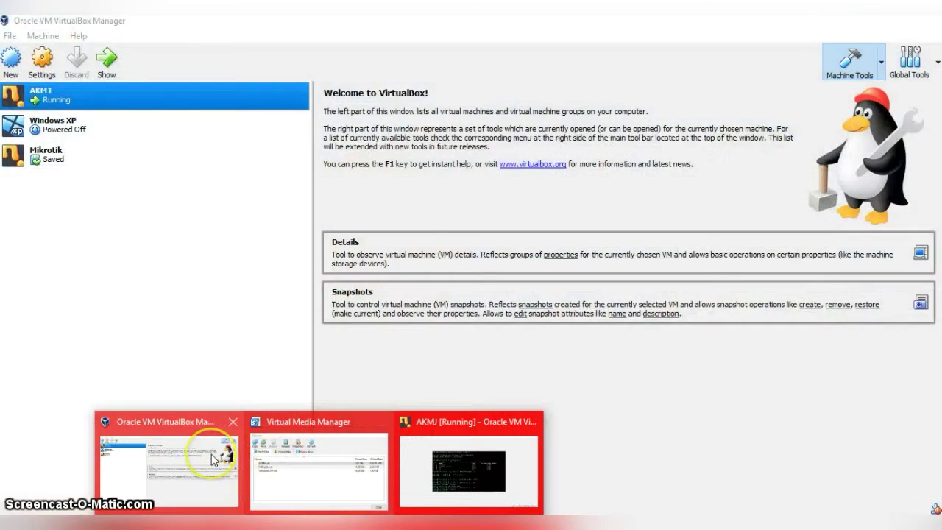
{"action": "left_click", "coordinate": [212, 458]}
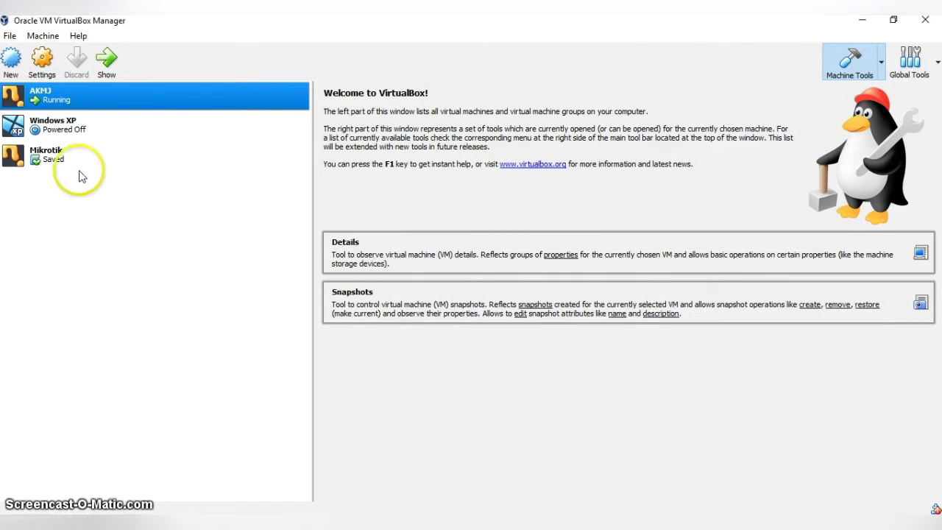
{"action": "left_click", "coordinate": [71, 123]}
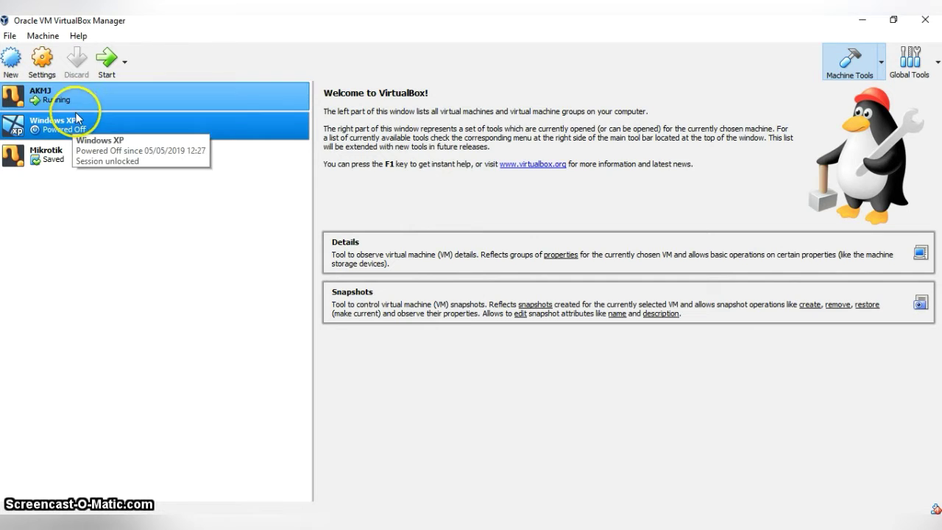
{"action": "left_click", "coordinate": [42, 59]}
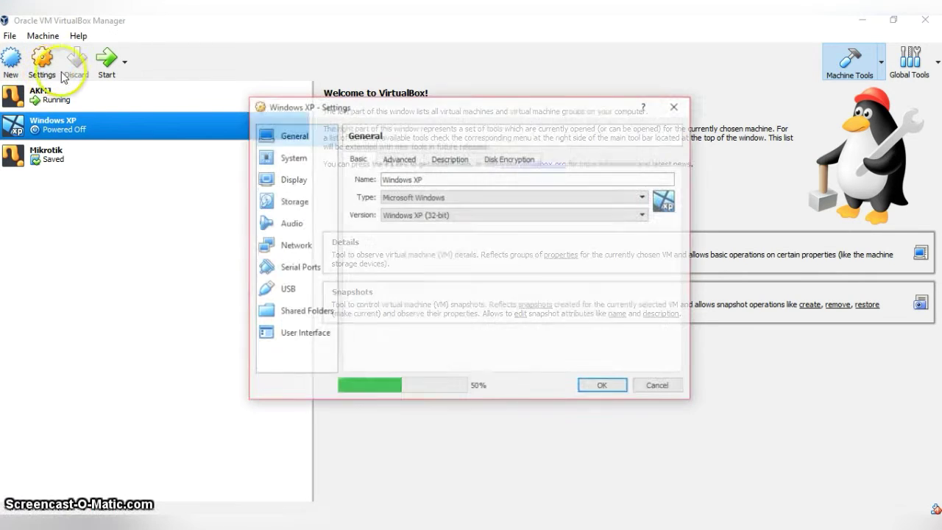
{"action": "left_click", "coordinate": [267, 249]}
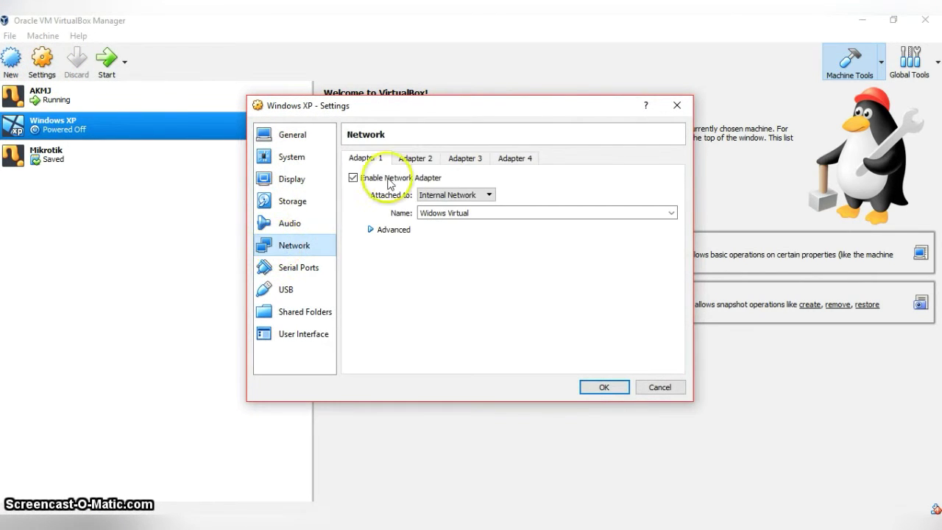
{"action": "left_click", "coordinate": [396, 230]}
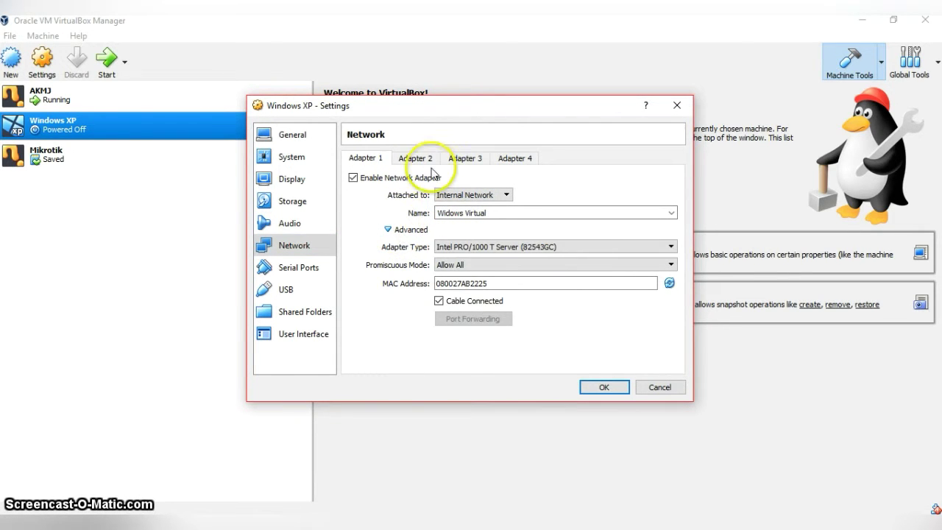
{"action": "left_click", "coordinate": [398, 159]}
{"action": "left_click", "coordinate": [367, 158]}
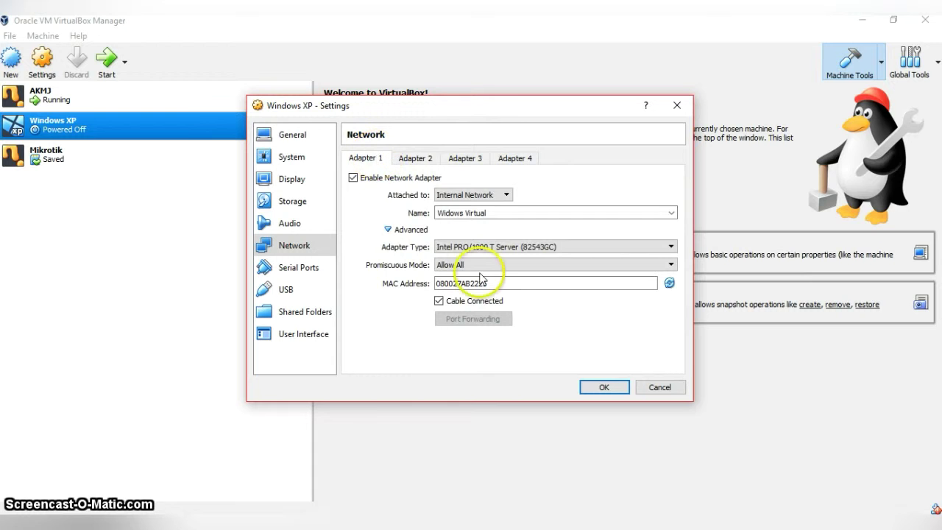
{"action": "left_click", "coordinate": [604, 388]}
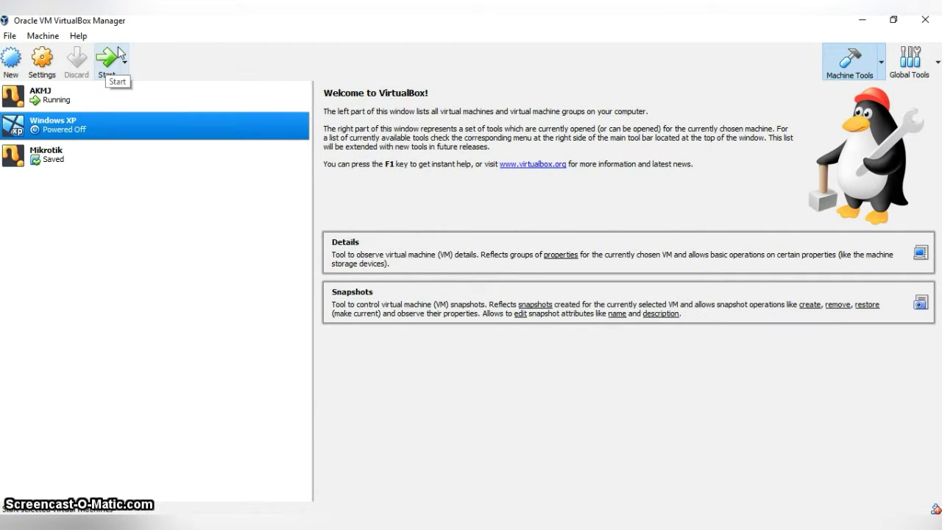
- Recheck the Windows XP machine's Adapter 1 network settings and start the virtual machine
{"action": "left_click", "coordinate": [118, 53]}
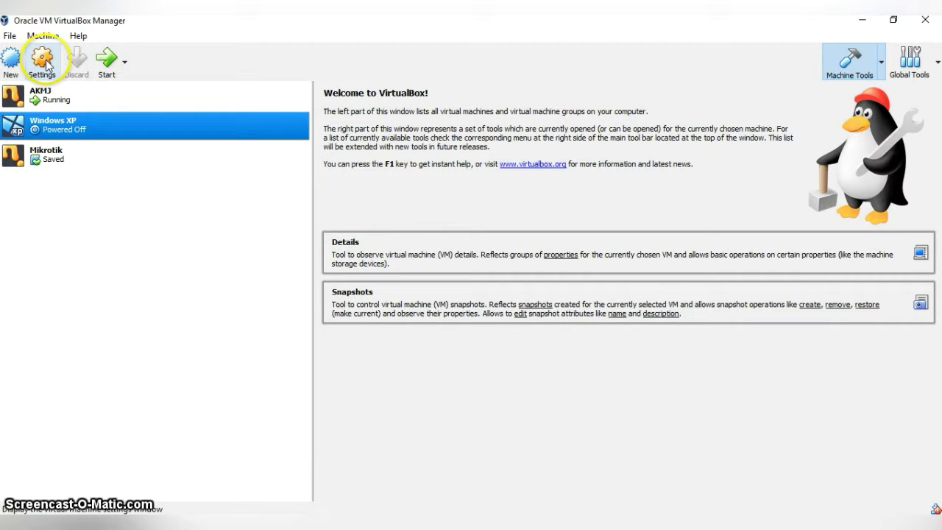
{"action": "left_click", "coordinate": [44, 63]}
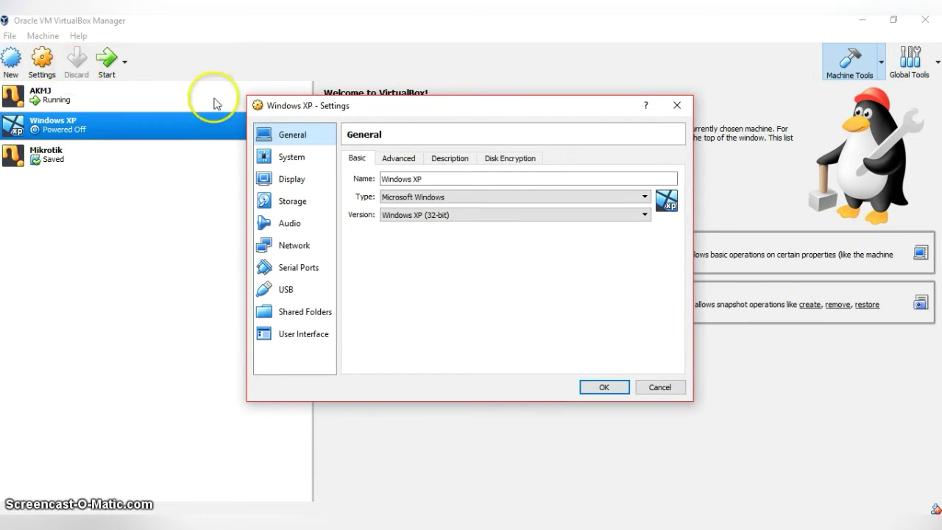
{"action": "left_click", "coordinate": [310, 247]}
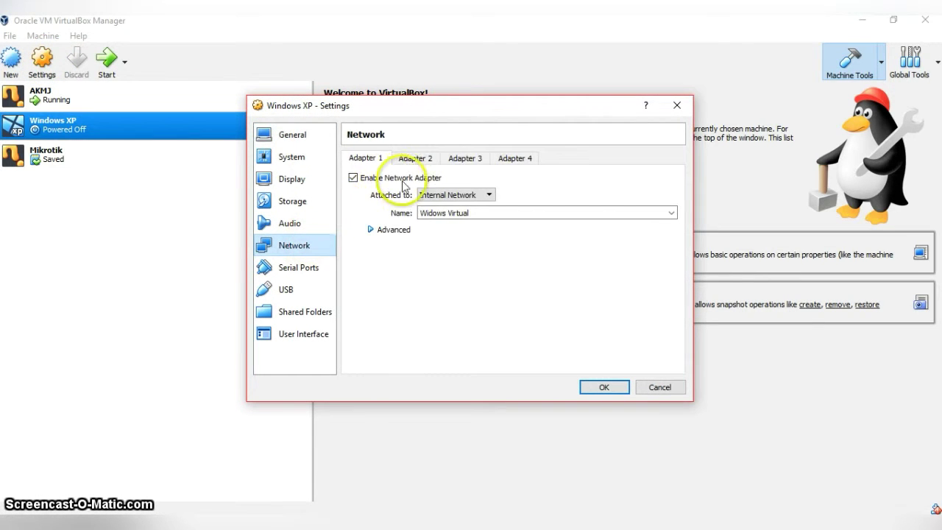
{"action": "left_click", "coordinate": [389, 230]}
{"action": "left_click", "coordinate": [604, 388]}
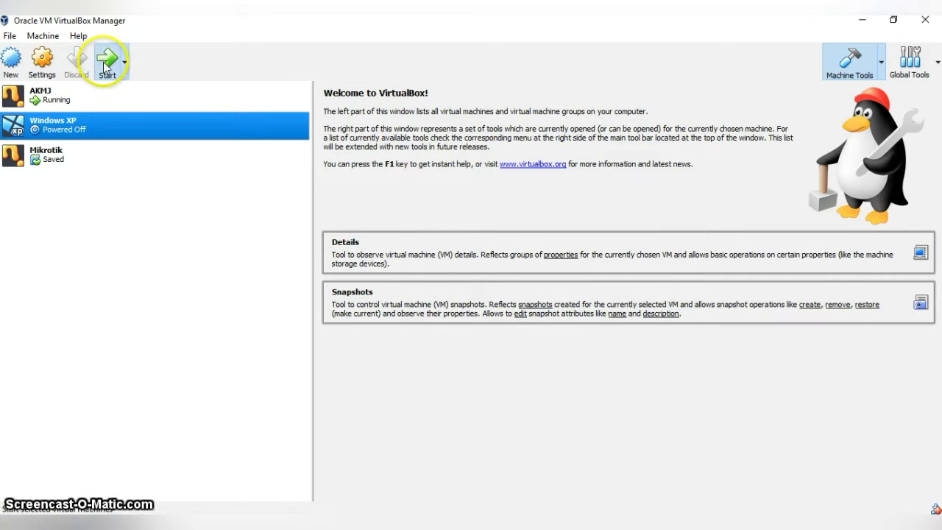
{"action": "left_click", "coordinate": [105, 67]}
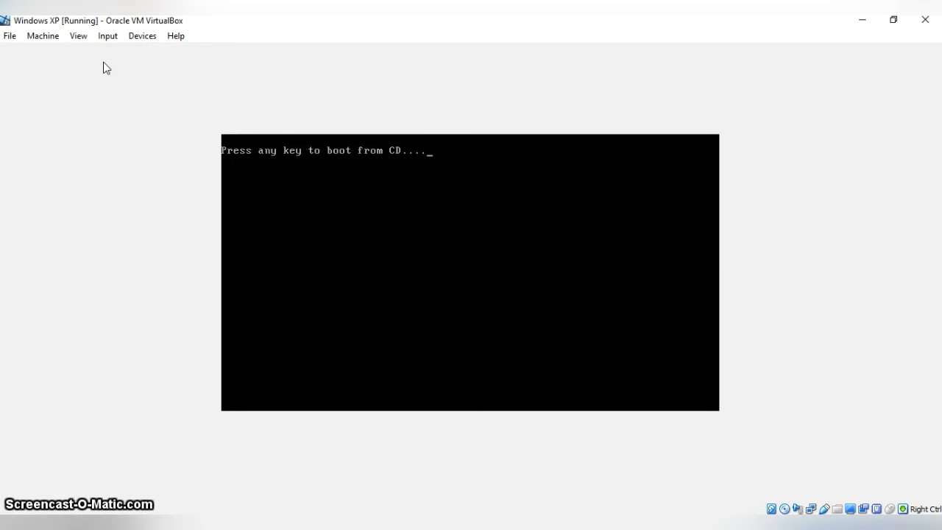
{"action": "key", "text": "Return"}
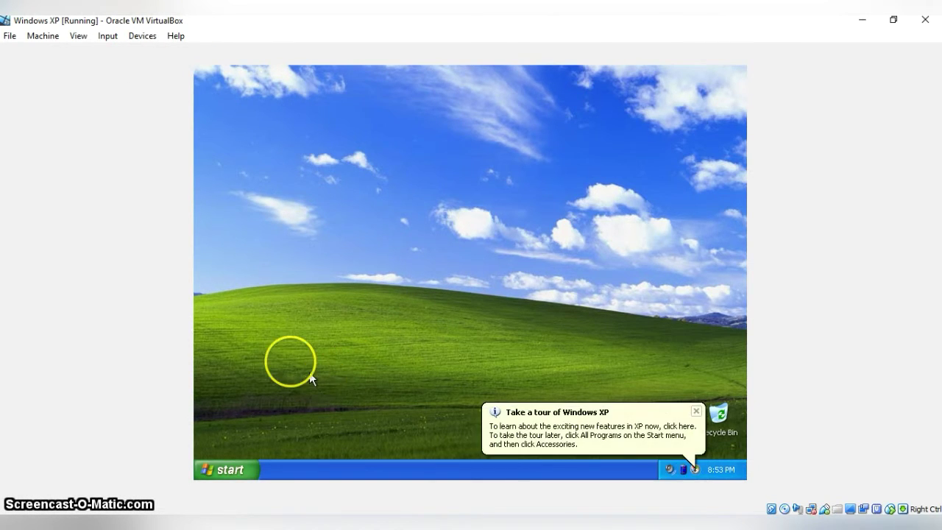
- Open the Windows Firewall settings under Network and Internet Connections in the Windows XP Control Panel and accept them with the firewall off
{"action": "left_click", "coordinate": [232, 471]}
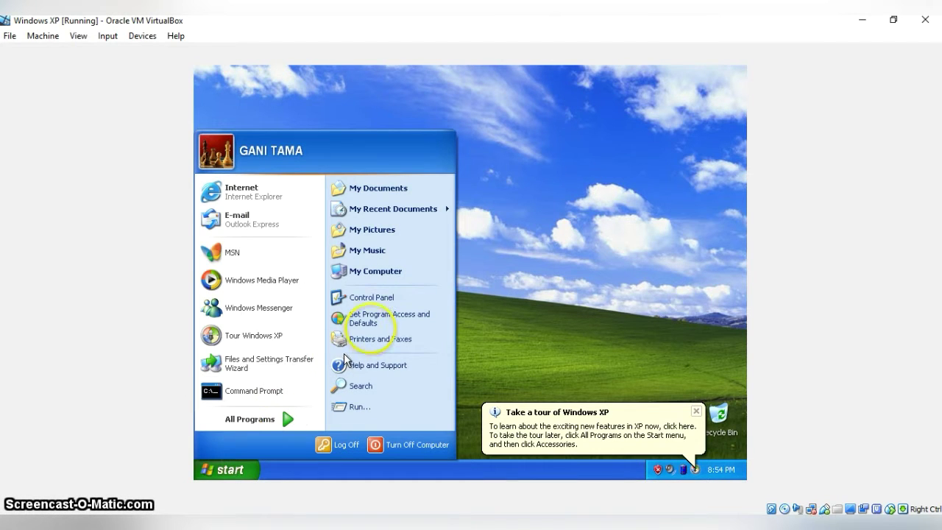
{"action": "left_click", "coordinate": [384, 295]}
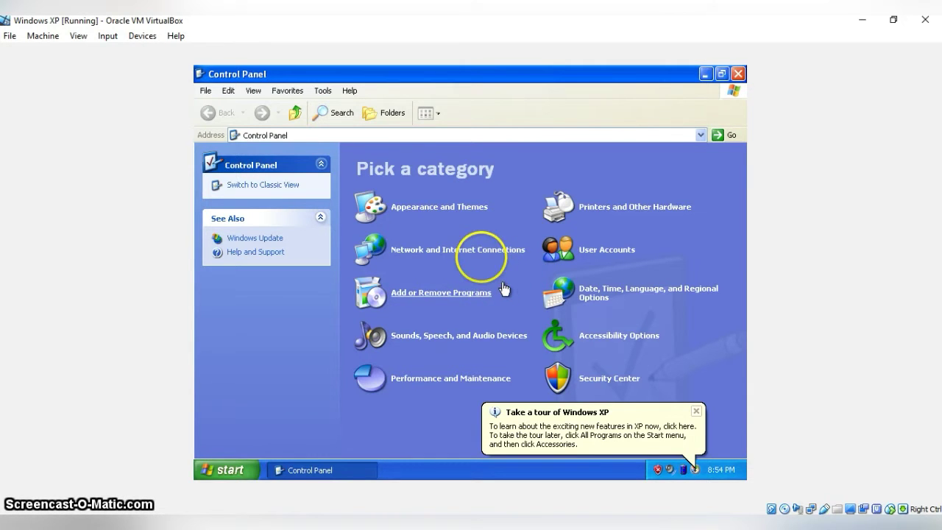
{"action": "left_click", "coordinate": [476, 250]}
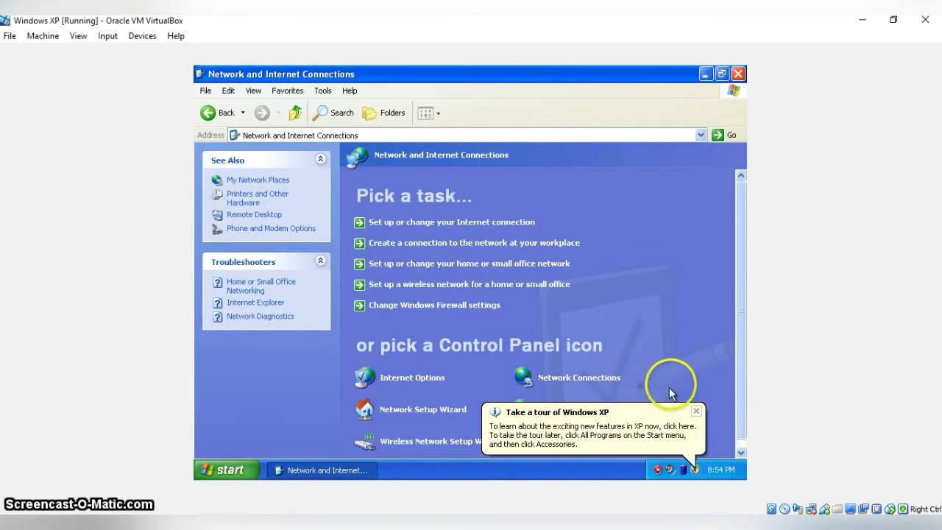
{"action": "left_click", "coordinate": [694, 412]}
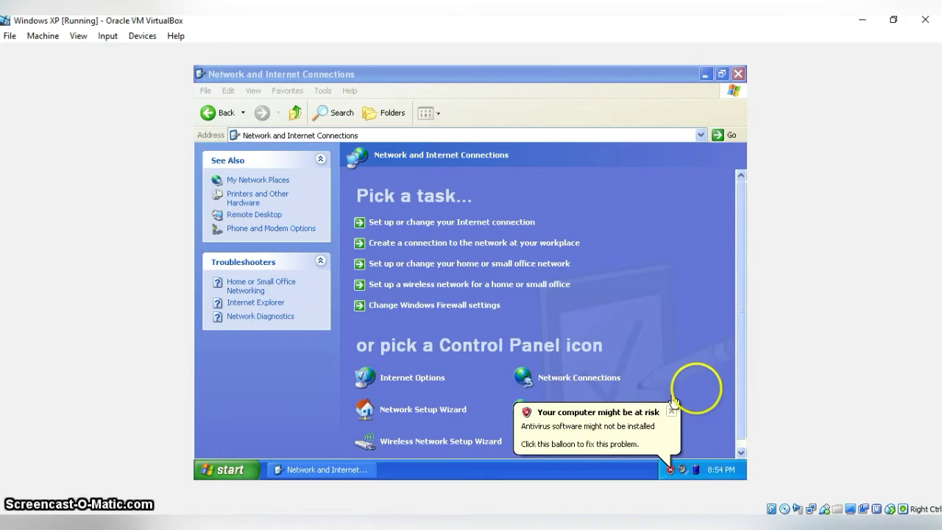
{"action": "left_click", "coordinate": [671, 412]}
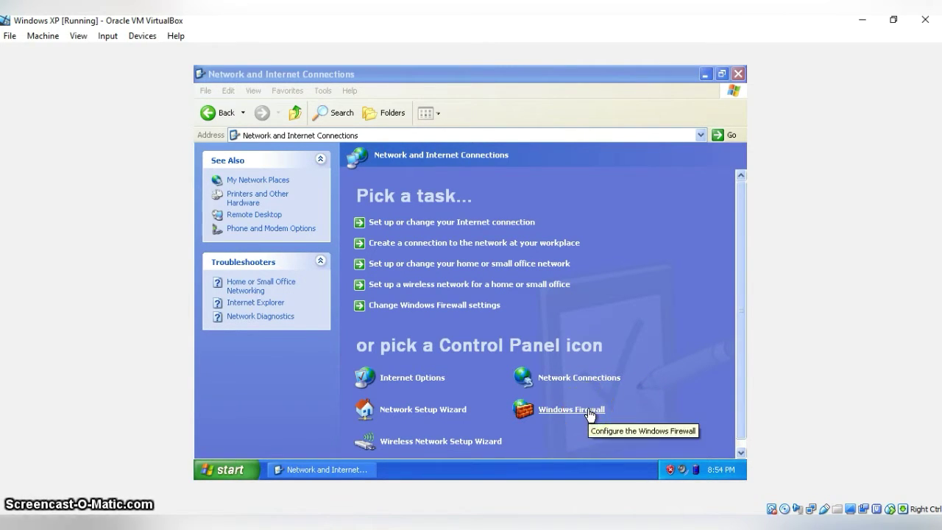
{"action": "left_click", "coordinate": [589, 411]}
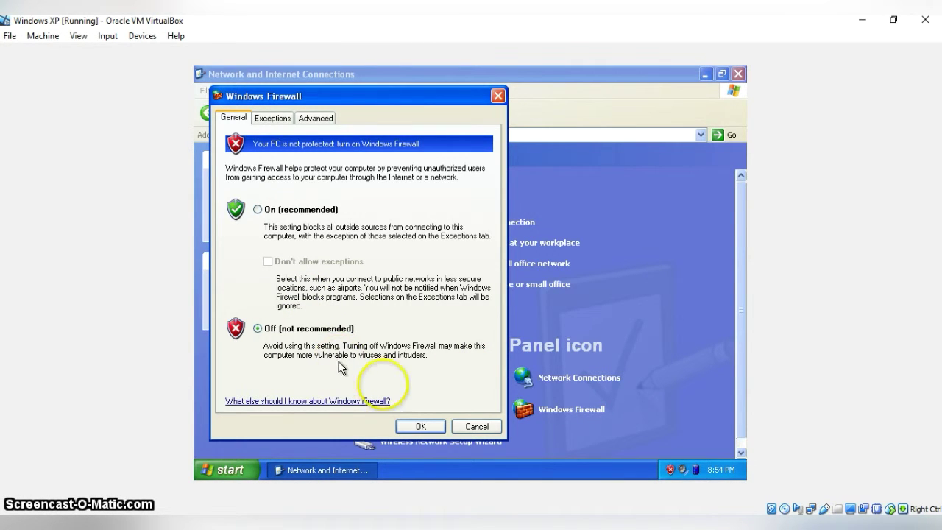
{"action": "left_click", "coordinate": [421, 426]}
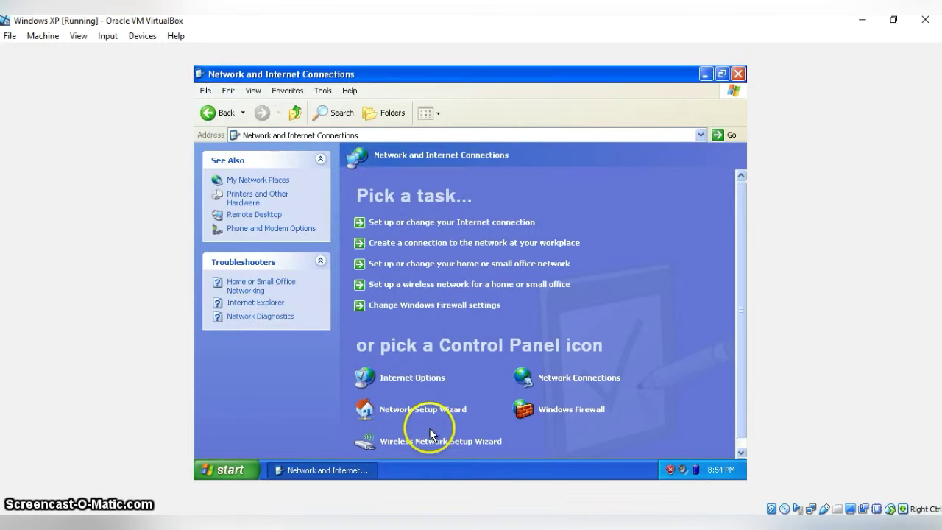
- Open the Internet Protocol (TCP/IP) properties of the Windows XP Local Area Connection
{"action": "left_click", "coordinate": [519, 379]}
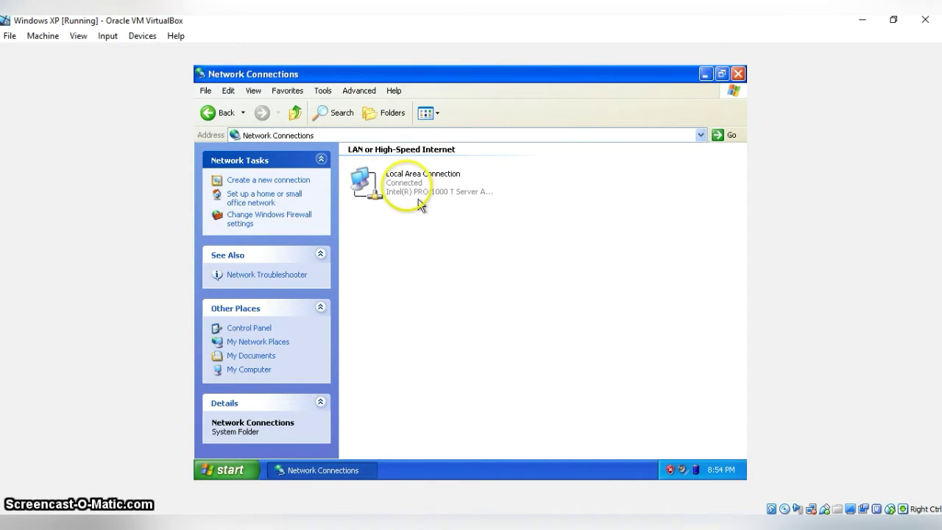
{"action": "right_click", "coordinate": [408, 193]}
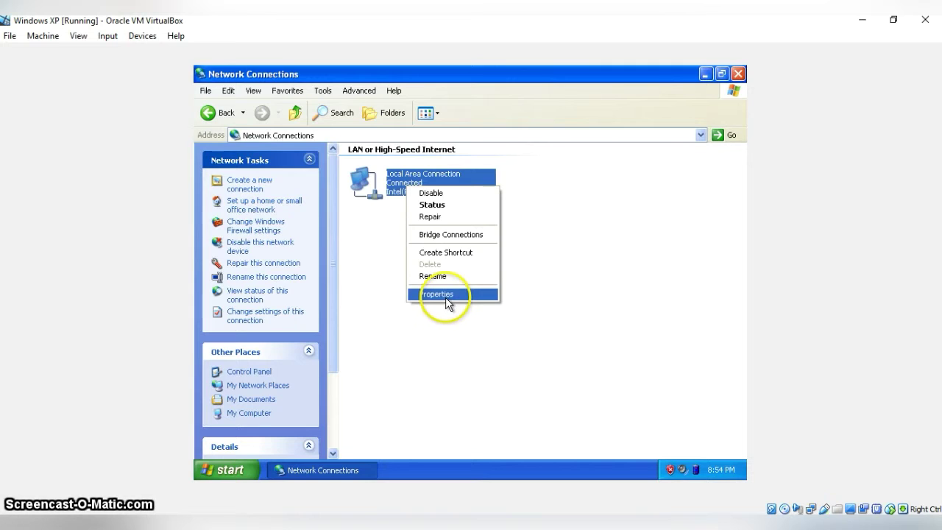
{"action": "left_click", "coordinate": [437, 294]}
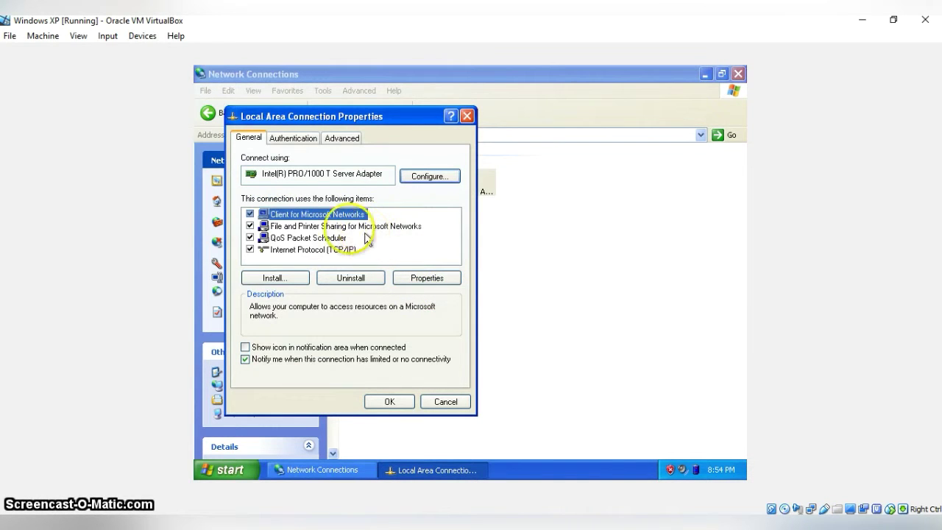
{"action": "left_click", "coordinate": [332, 263]}
{"action": "left_click", "coordinate": [333, 251]}
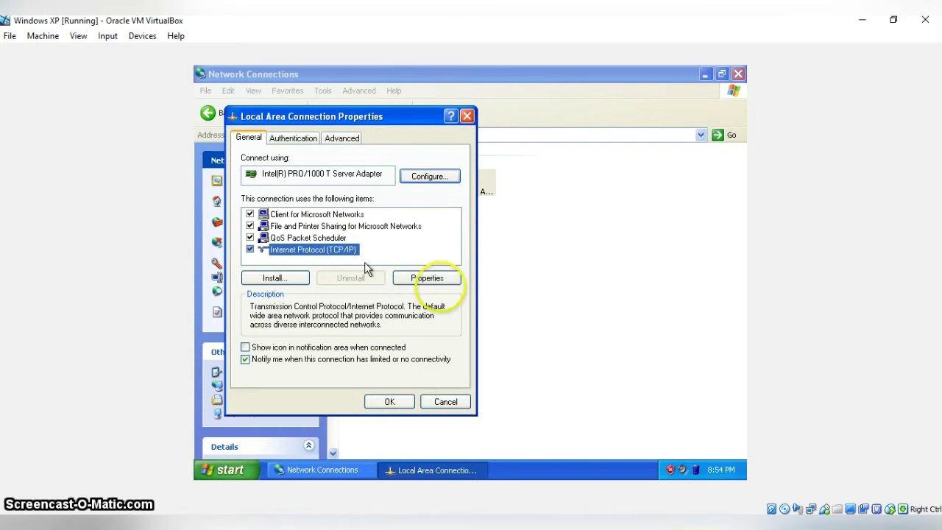
{"action": "left_click", "coordinate": [440, 283]}
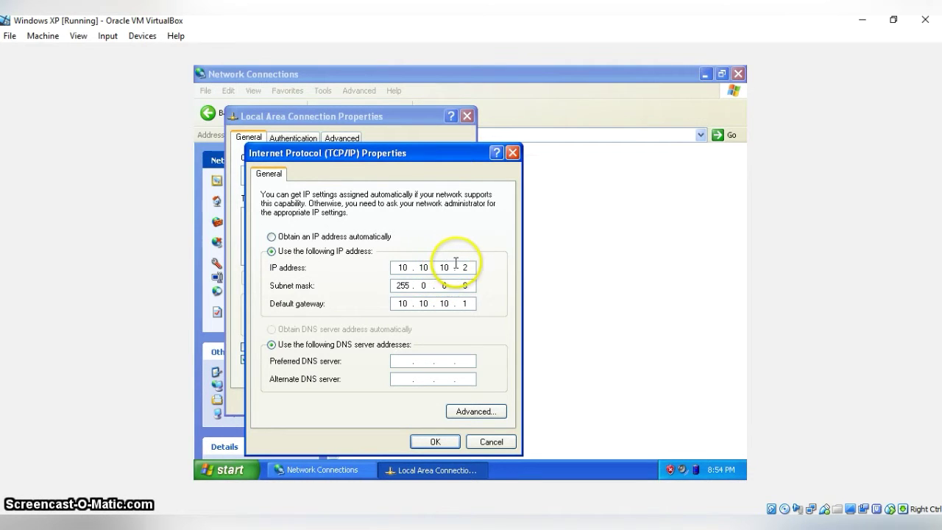
- Set the Local Area Connection's static IP address to 11.11.11.2
{"action": "key", "text": "BackSpace"}
{"action": "key", "text": "BackSpace"}
{"action": "key", "text": "BackSpace"}
{"action": "key", "text": "BackSpace"}
{"action": "key", "text": "BackSpace"}
{"action": "type", "text": "11"}
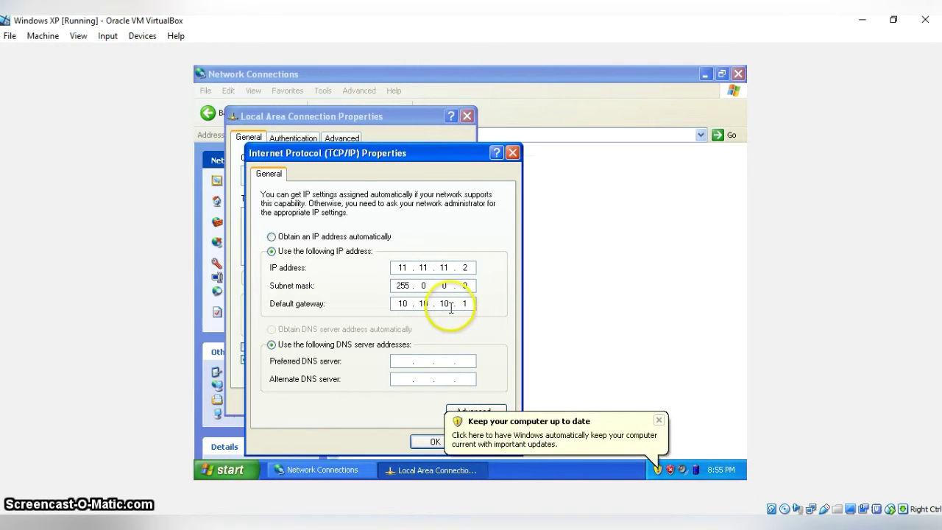
- Set the default gateway to 11.11.11.1, then apply the TCP/IP settings and close the connection's properties
{"action": "key", "text": "BackSpace"}
{"action": "key", "text": "BackSpace"}
{"action": "key", "text": "BackSpace"}
{"action": "key", "text": "BackSpace"}
{"action": "key", "text": "BackSpace"}
{"action": "key", "text": "BackSpace"}
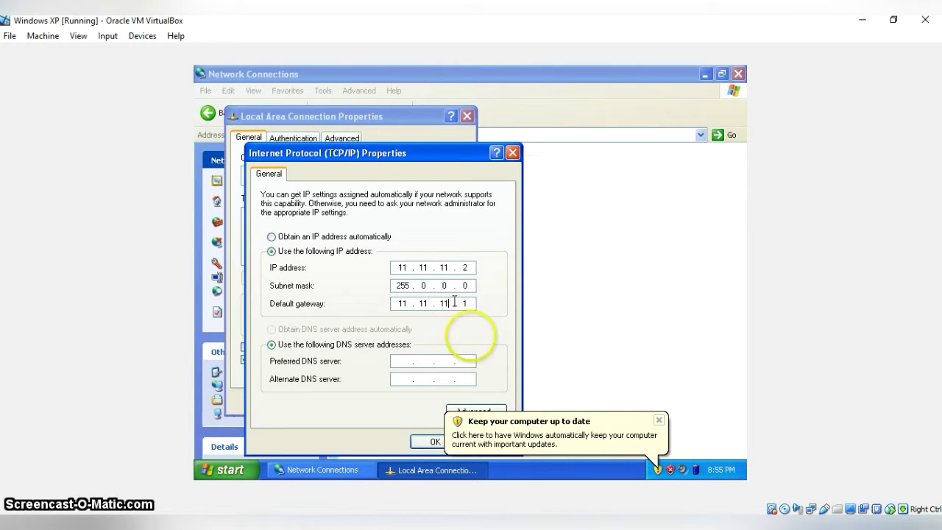
{"action": "left_click", "coordinate": [427, 442]}
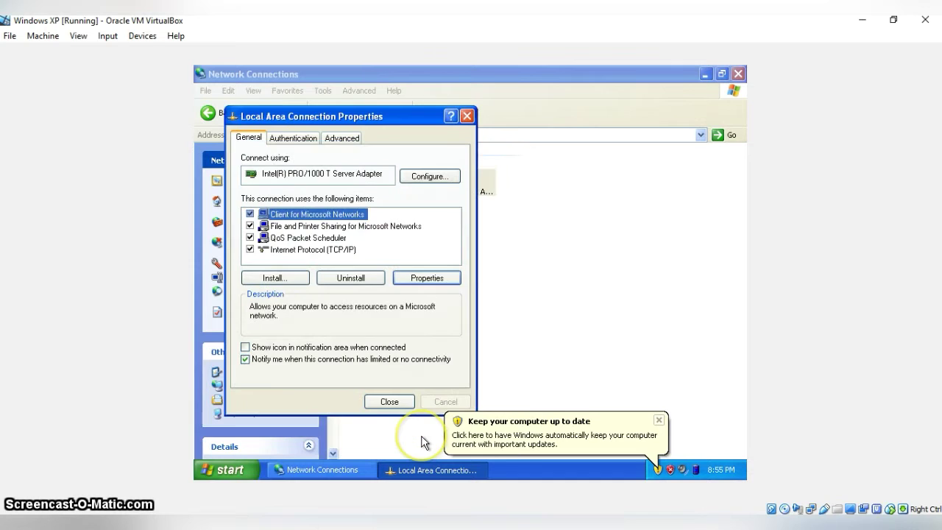
{"action": "left_click", "coordinate": [391, 402]}
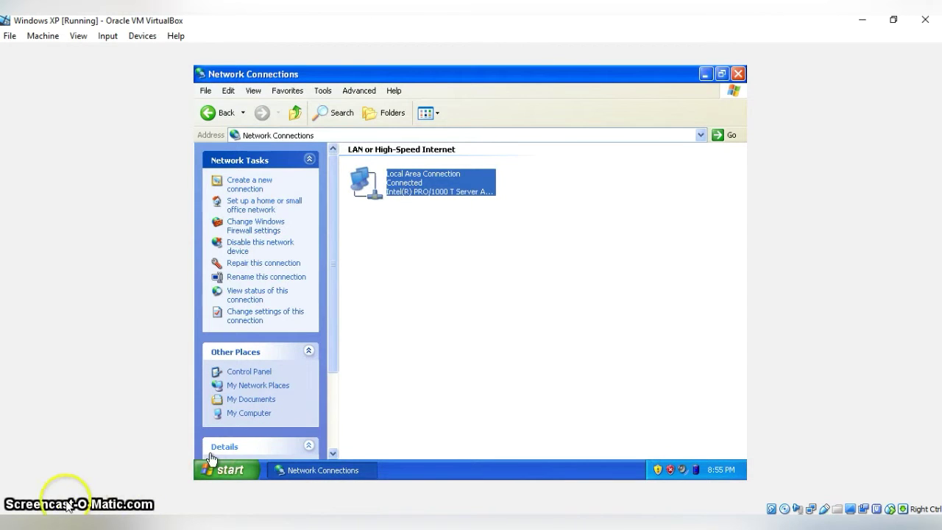
- Minimize the Windows XP virtual machine window to return to the host
{"action": "left_click", "coordinate": [213, 465]}
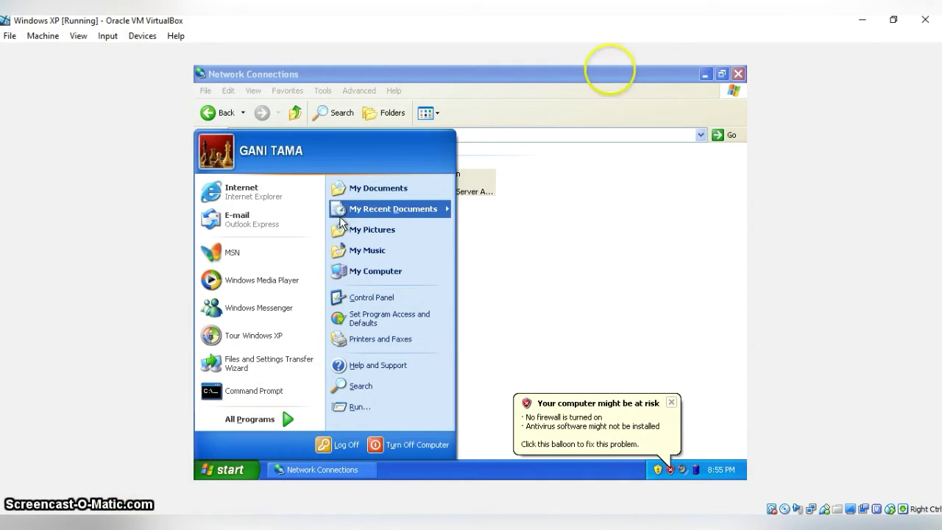
{"action": "left_click", "coordinate": [862, 19]}
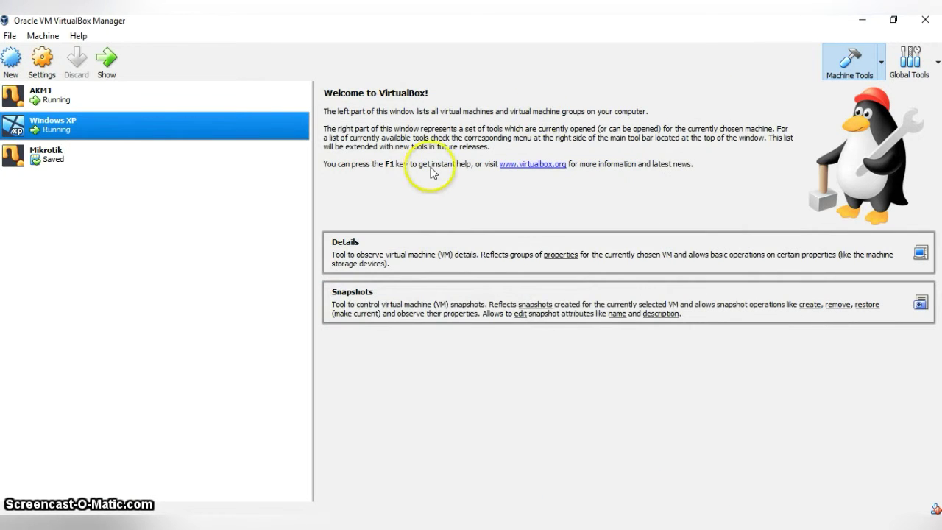
{"action": "key", "text": "super"}
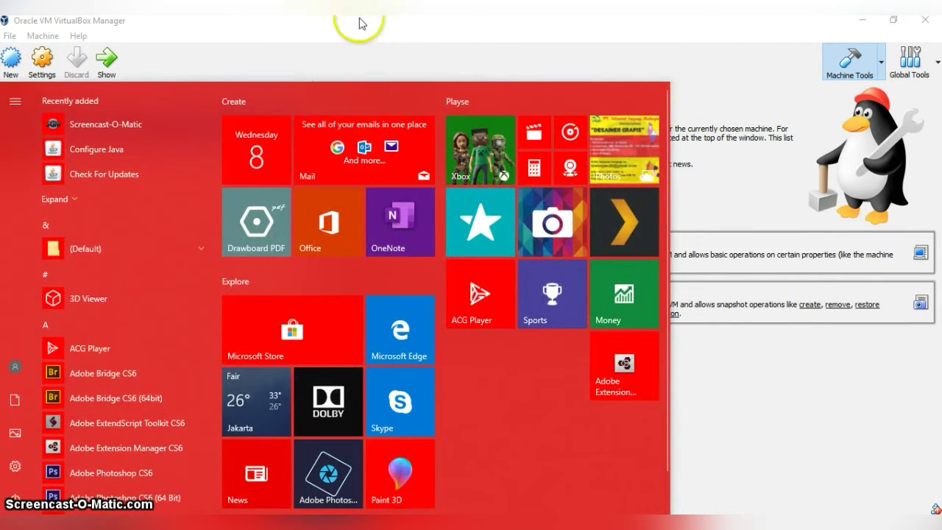
{"action": "type", "text": "co"}
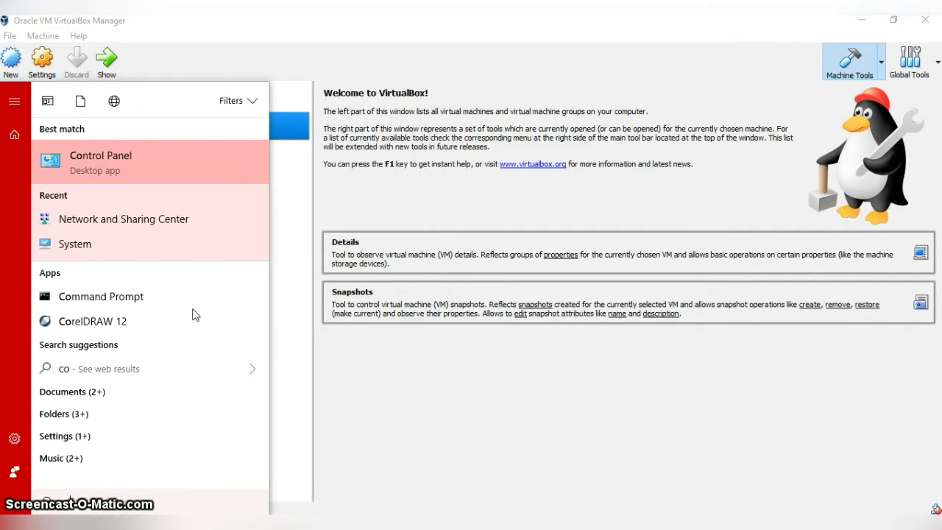
{"action": "type", "text": "ntr"}
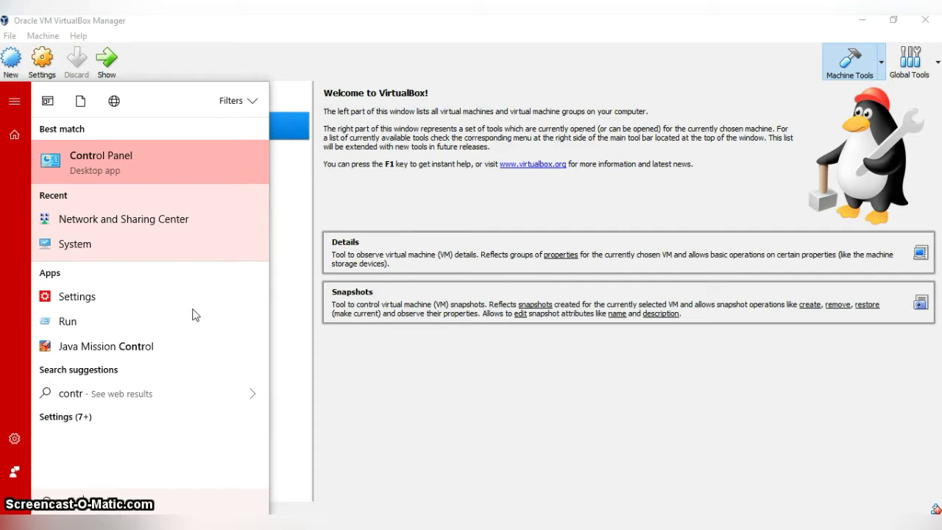
{"action": "key", "text": "Return"}
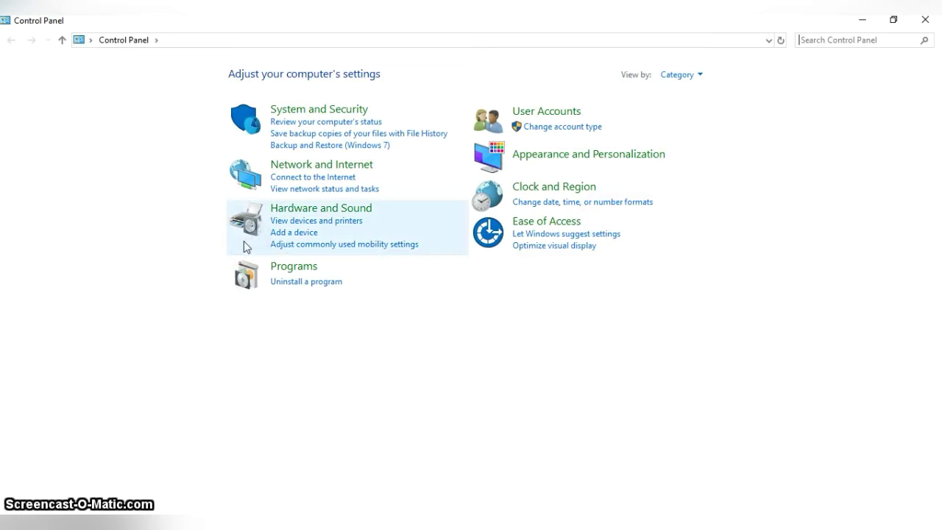
{"action": "left_click", "coordinate": [349, 168]}
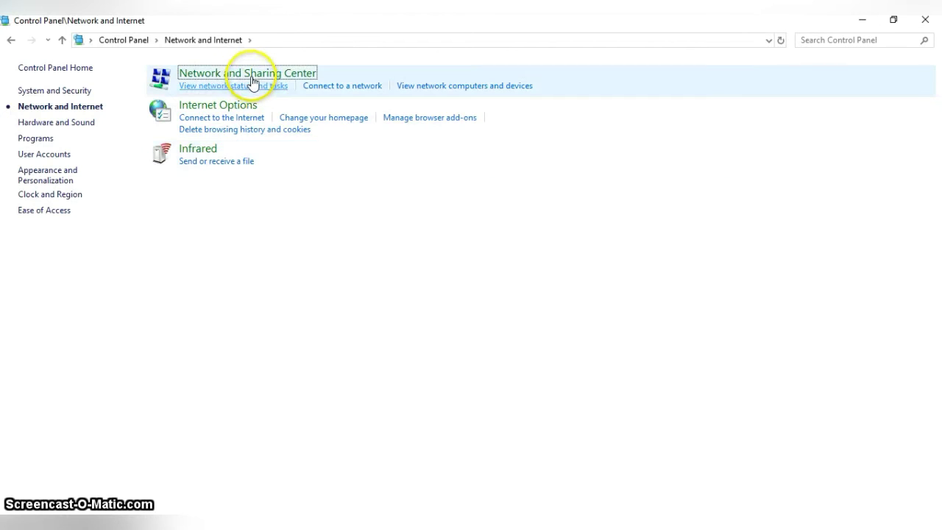
{"action": "left_click", "coordinate": [252, 76]}
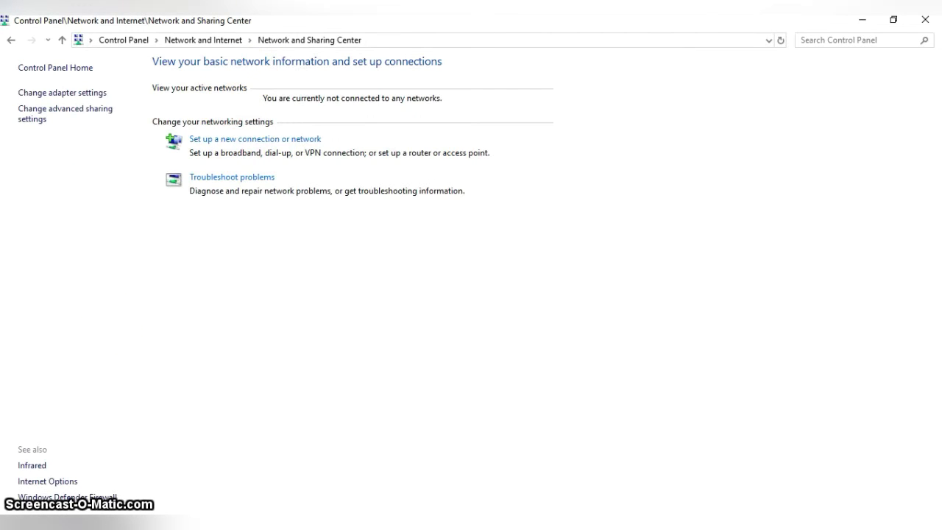
{"action": "left_click", "coordinate": [212, 524]}
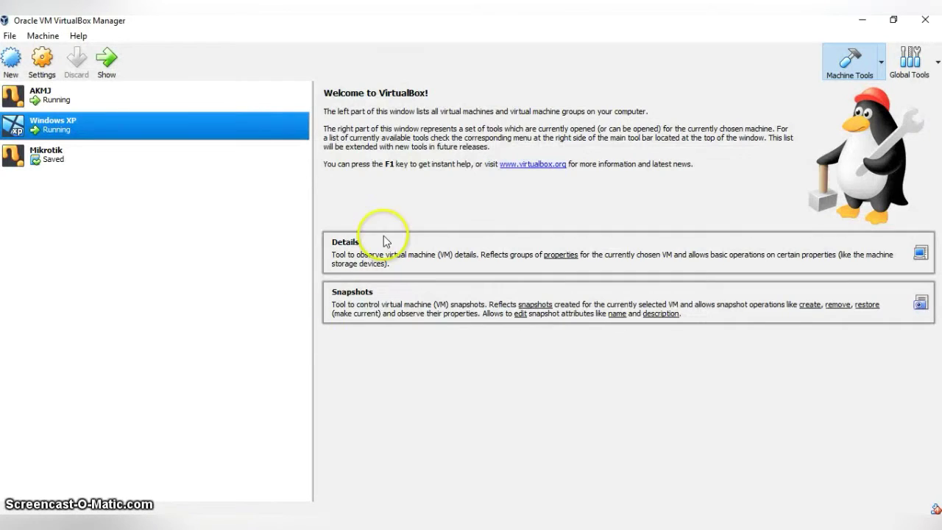
- Open the host Windows adapter settings through Network and Internet and the Network and Sharing Center in the Control Panel
{"action": "key", "text": "super"}
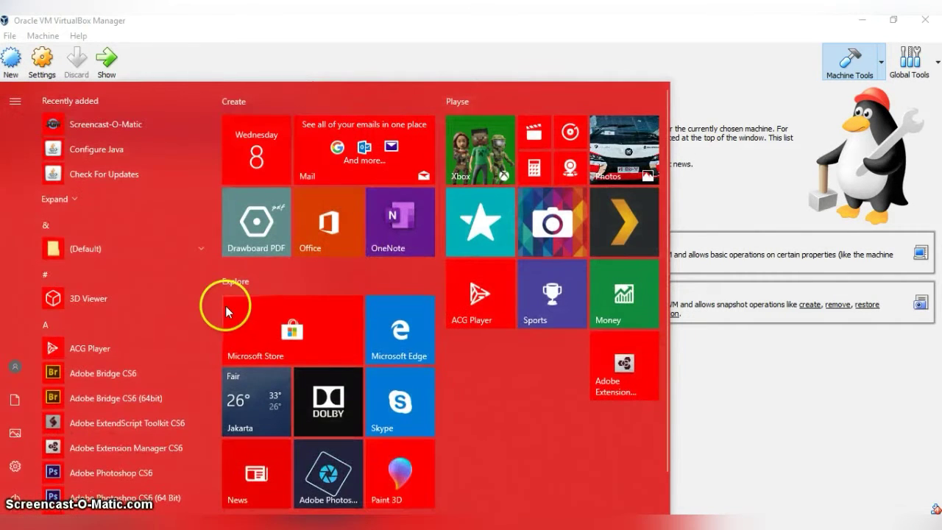
{"action": "type", "text": "conr"}
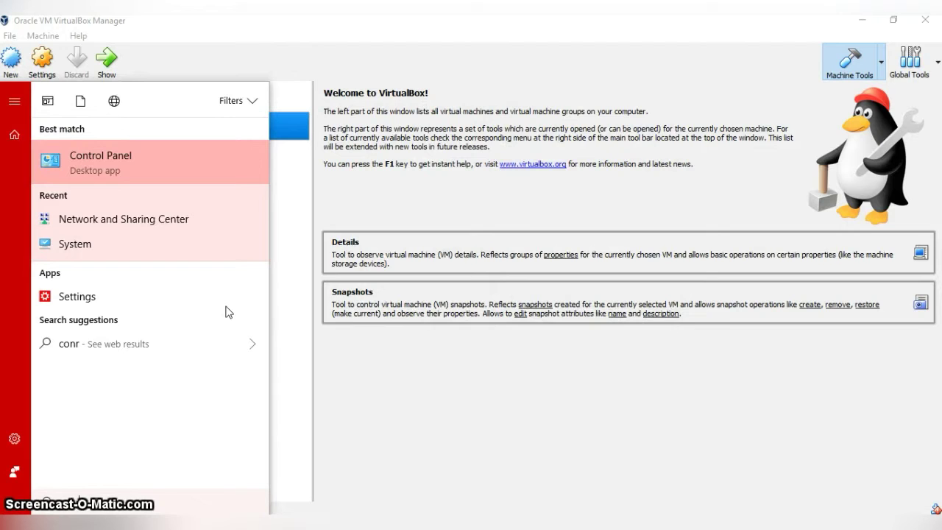
{"action": "left_click", "coordinate": [245, 72]}
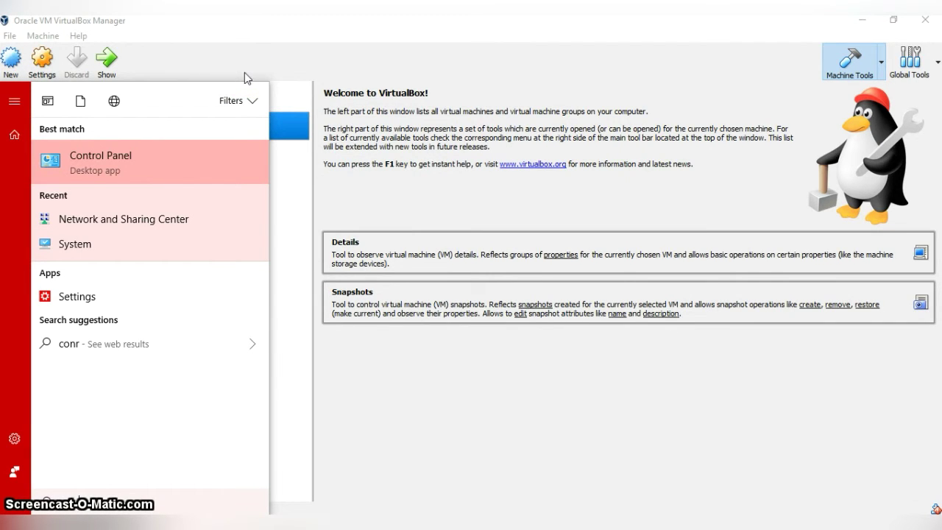
{"action": "key", "text": "BackSpace"}
{"action": "key", "text": "Return"}
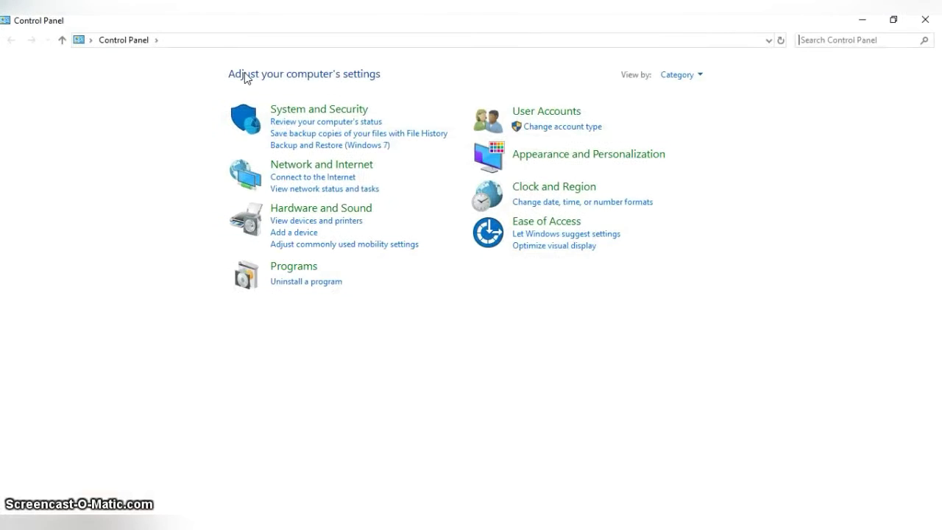
{"action": "left_click", "coordinate": [296, 166]}
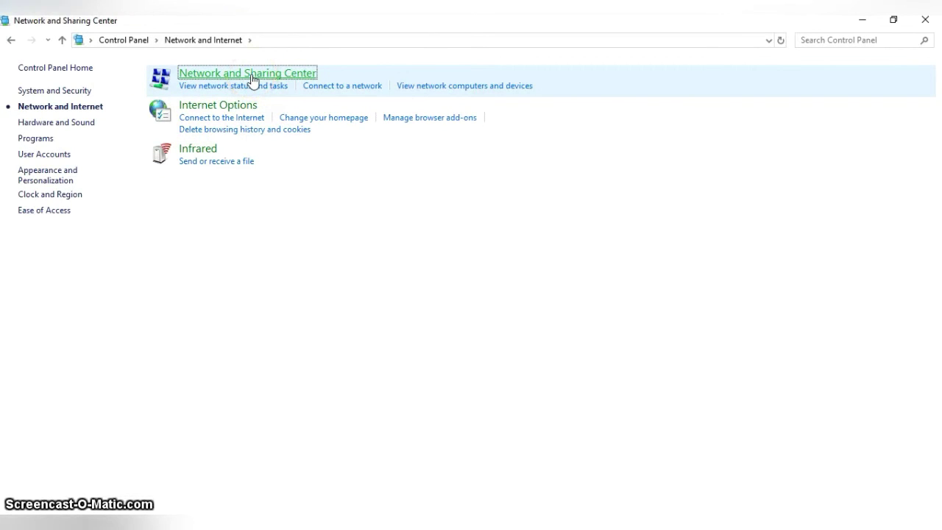
{"action": "left_click", "coordinate": [251, 78]}
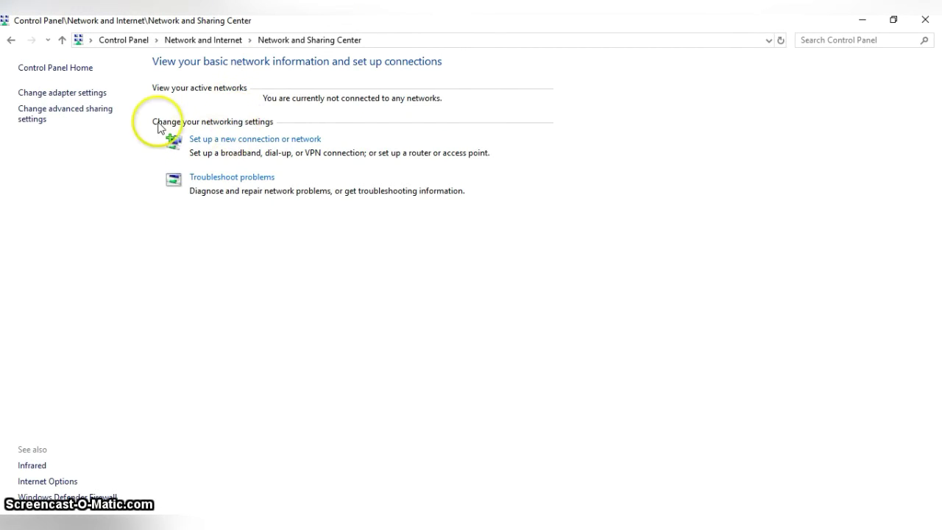
{"action": "left_click", "coordinate": [103, 95]}
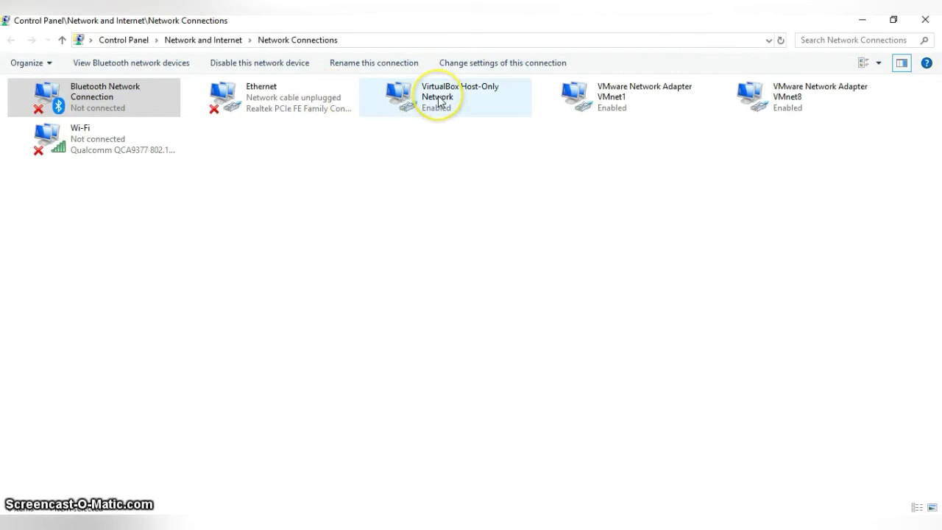
- Open the Internet Protocol Version 4 (TCP/IPv4) properties of the VirtualBox Host-Only Network adapter
{"action": "left_click", "coordinate": [439, 100]}
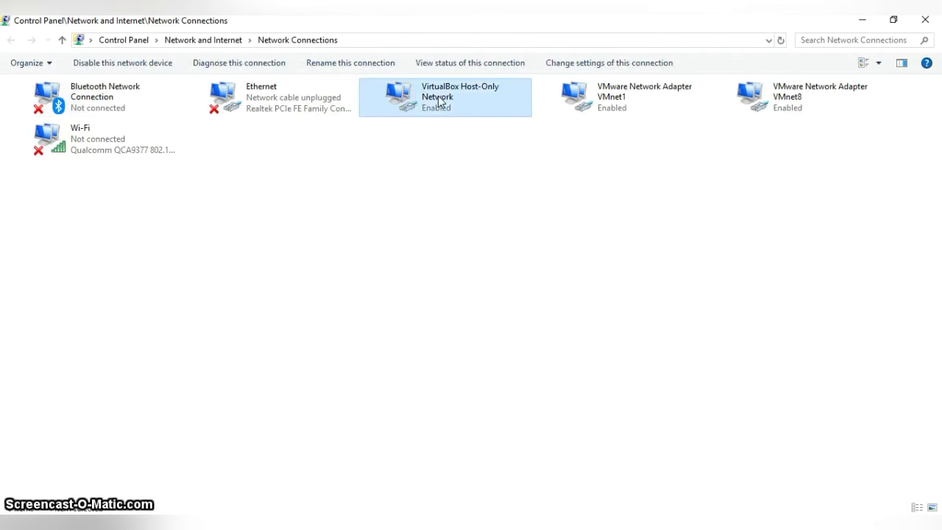
{"action": "double_click", "coordinate": [439, 100]}
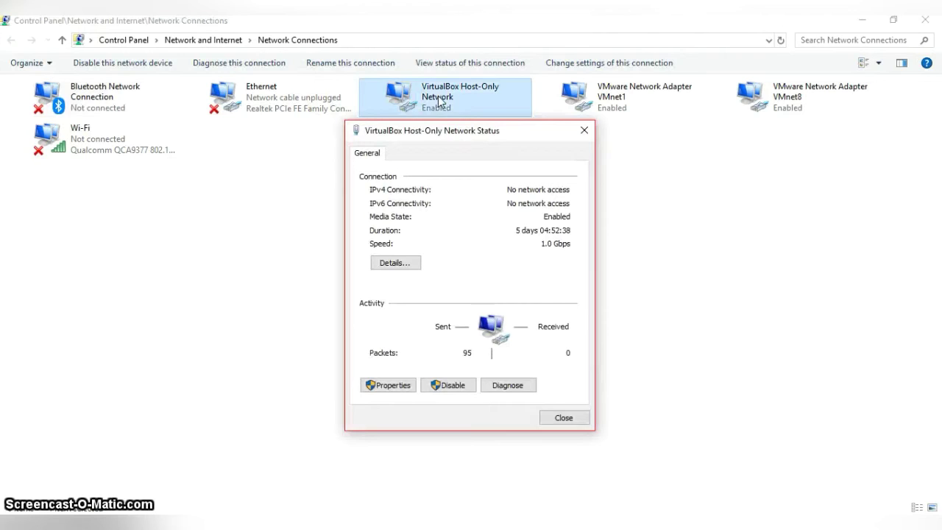
{"action": "left_click", "coordinate": [389, 385]}
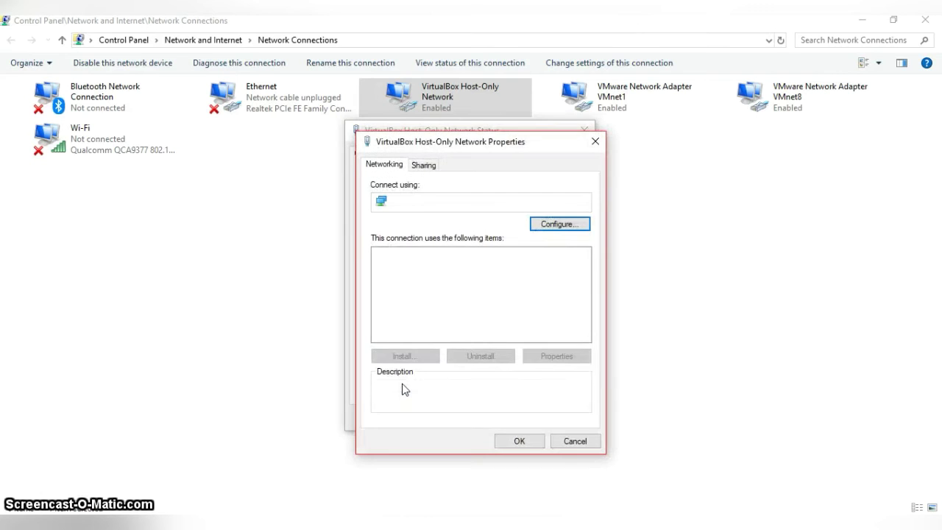
{"action": "left_click", "coordinate": [463, 313]}
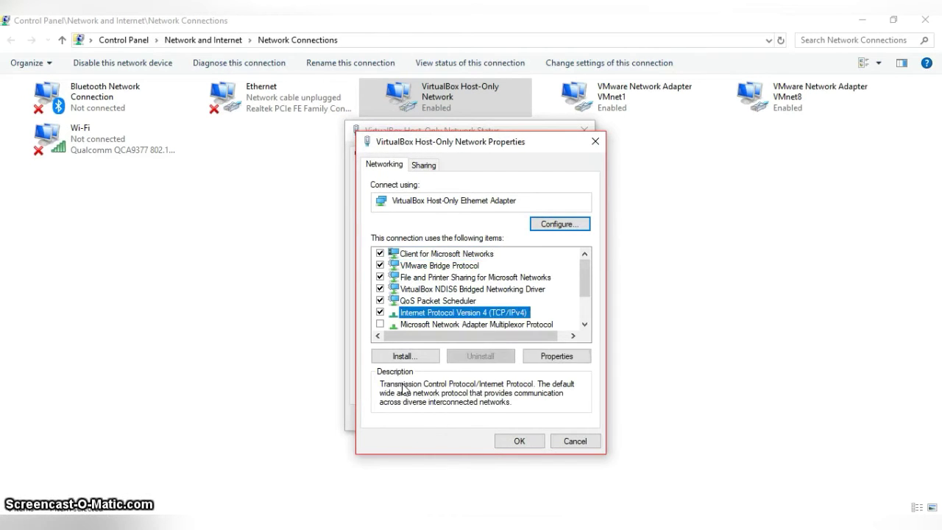
{"action": "left_click", "coordinate": [556, 356]}
{"action": "left_click", "coordinate": [405, 388]}
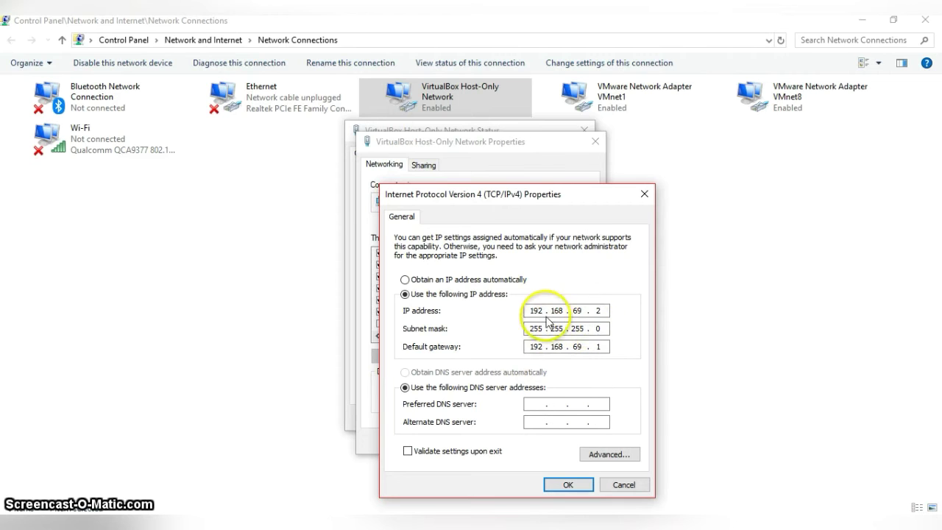
- Save the host-only adapter's IPv4 settings with address 192.168.69.2 and gateway 192.168.69.1, accepting multiple default gateways, and close its dialogs
{"action": "left_click", "coordinate": [570, 484]}
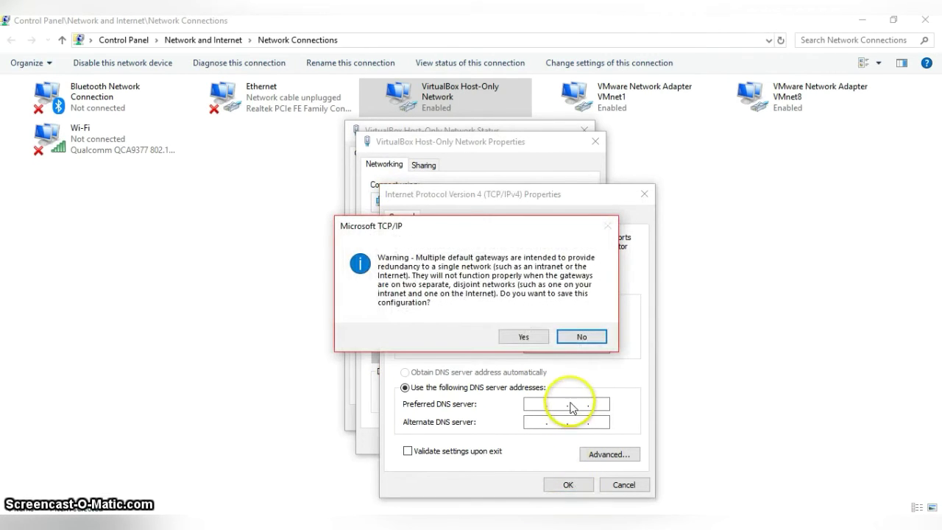
{"action": "left_click", "coordinate": [522, 337]}
{"action": "left_click", "coordinate": [520, 442]}
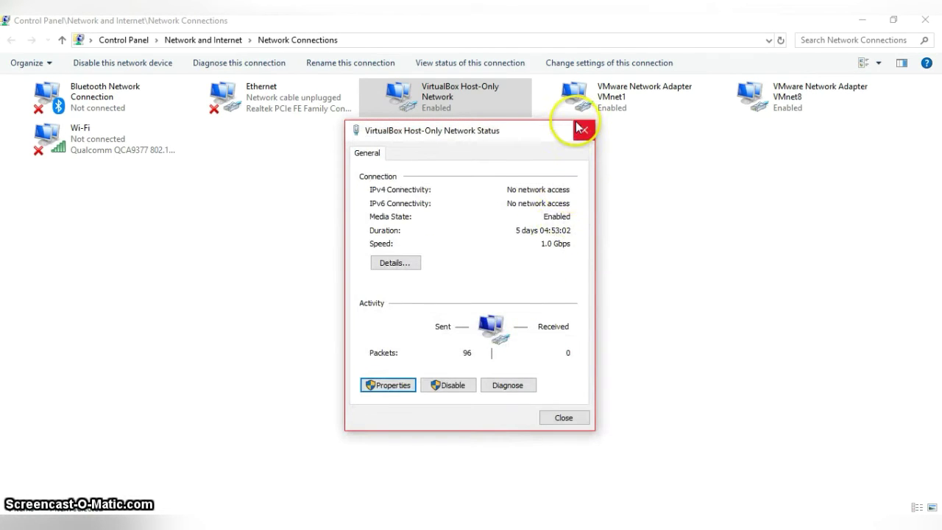
{"action": "left_click", "coordinate": [579, 129]}
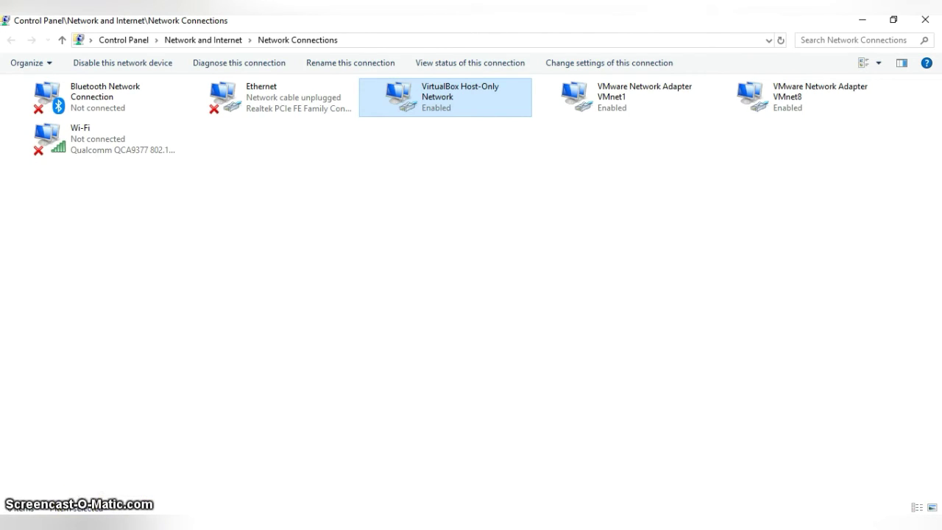
- Switch to the AKMJ router VM, ping 192.168.69.1 from its terminal and stop the ping after a few replies
{"action": "left_click", "coordinate": [312, 459]}
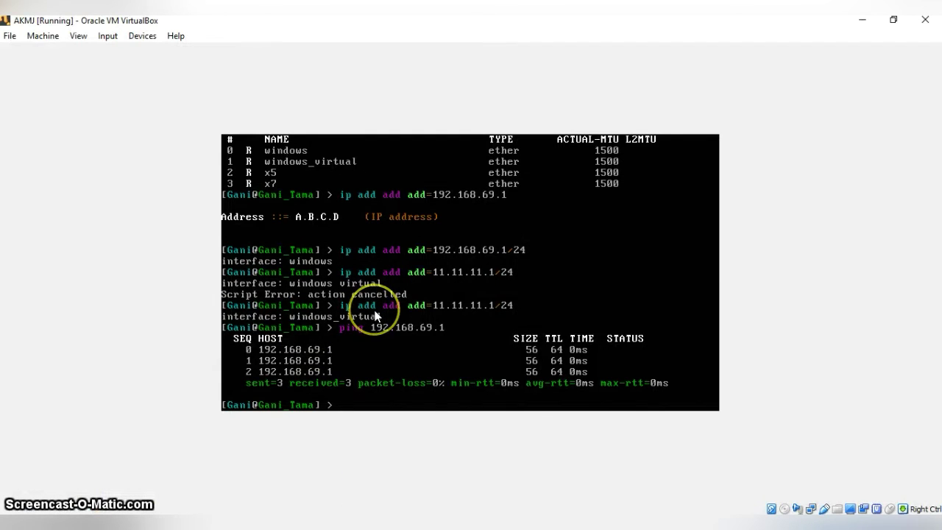
{"action": "type", "text": "ping"}
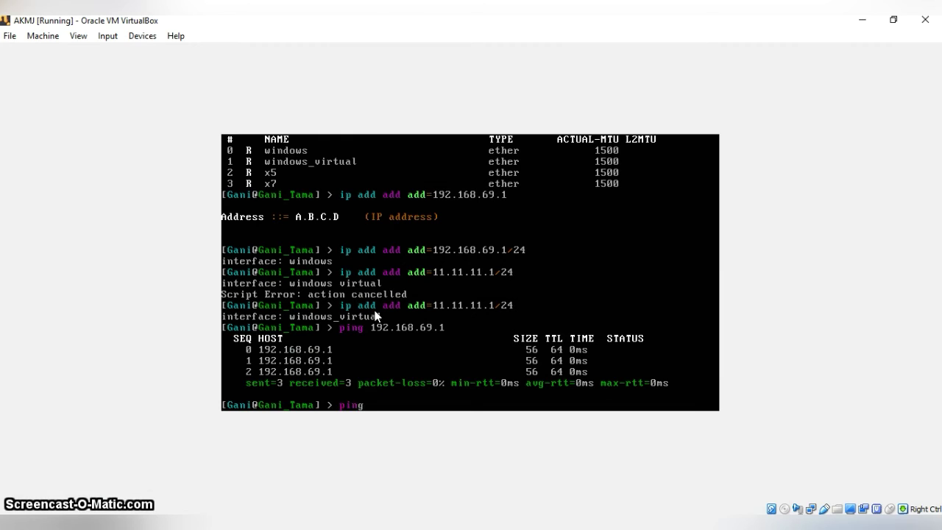
{"action": "type", "text": " 192.168.69."}
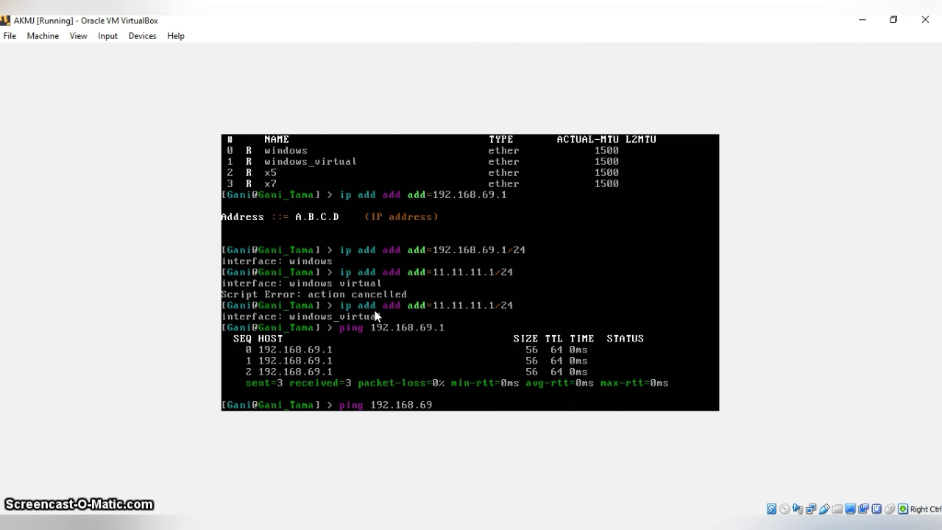
{"action": "key", "text": "Return"}
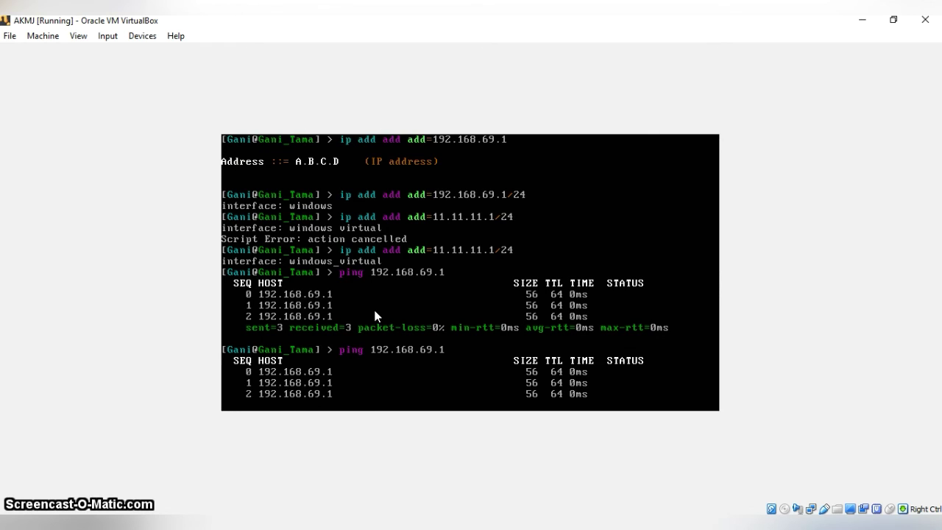
{"action": "key", "text": "ctrl+c"}
{"action": "left_click", "coordinate": [336, 407]}
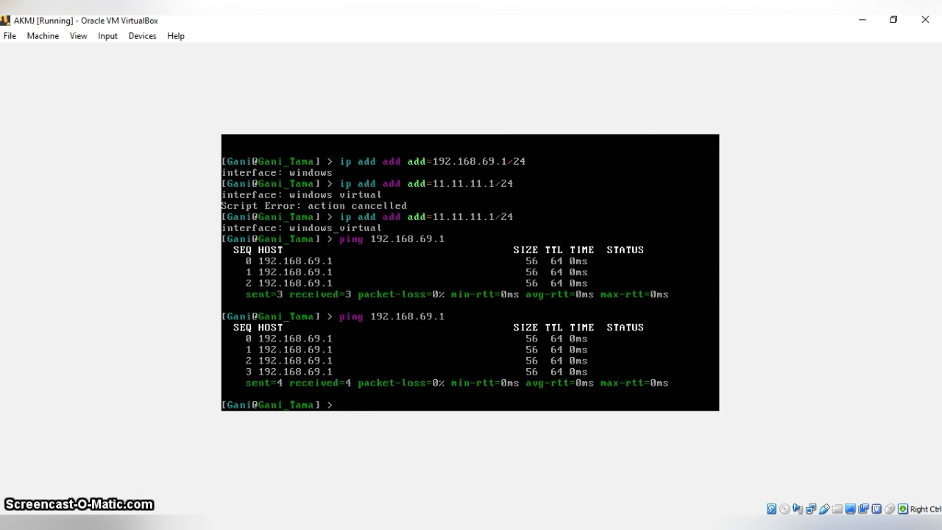
{"action": "key", "text": "alt+Tab"}
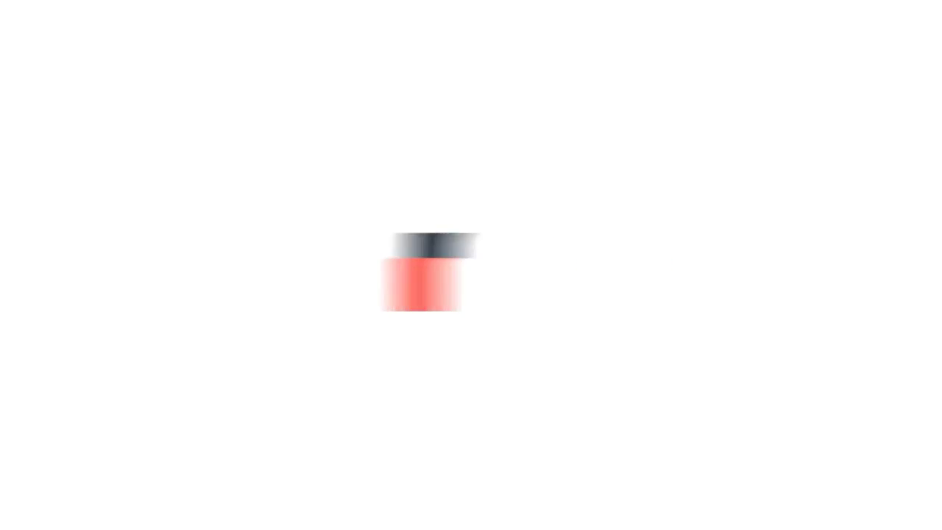